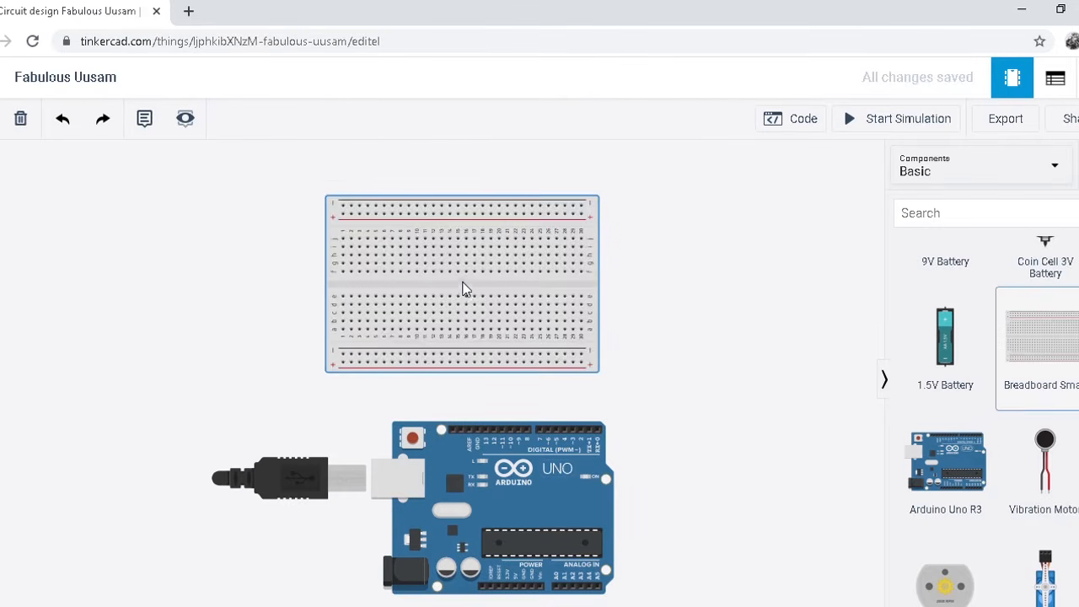
# Place the small breadboard above the Arduino Uno, then find a 7 Segment Display and add it beside the breadboard
pyautogui.click(509, 244)
pyautogui.click(949, 218)
pyautogui.write('7 SE')
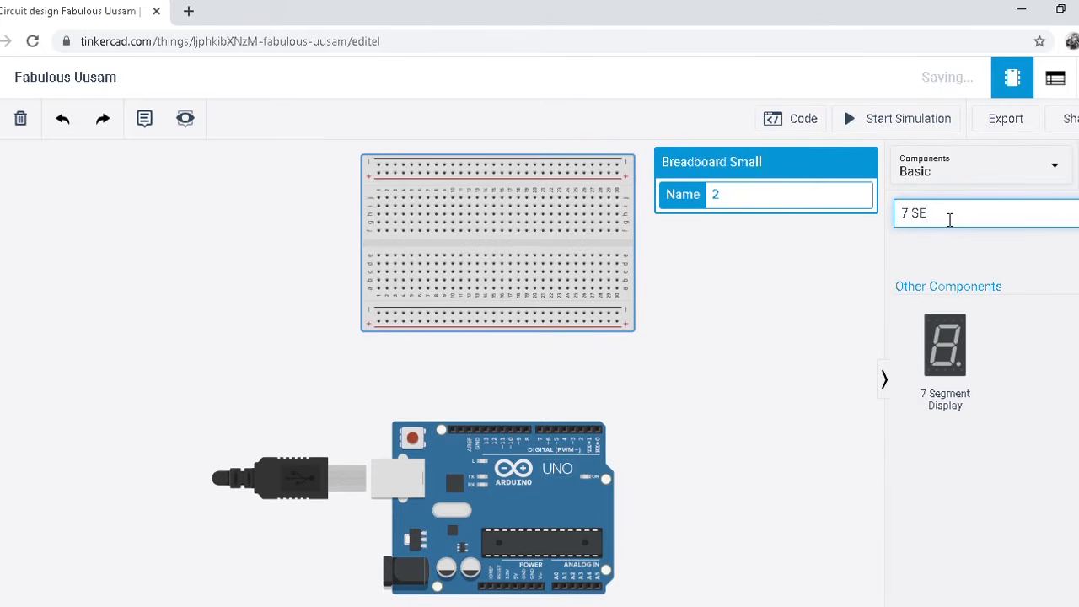
pyautogui.click(945, 347)
pyautogui.click(755, 282)
# Clear the component search, add a resistor below the 7-segment display, and set its resistance to 220 Ω
pyautogui.click(966, 219)
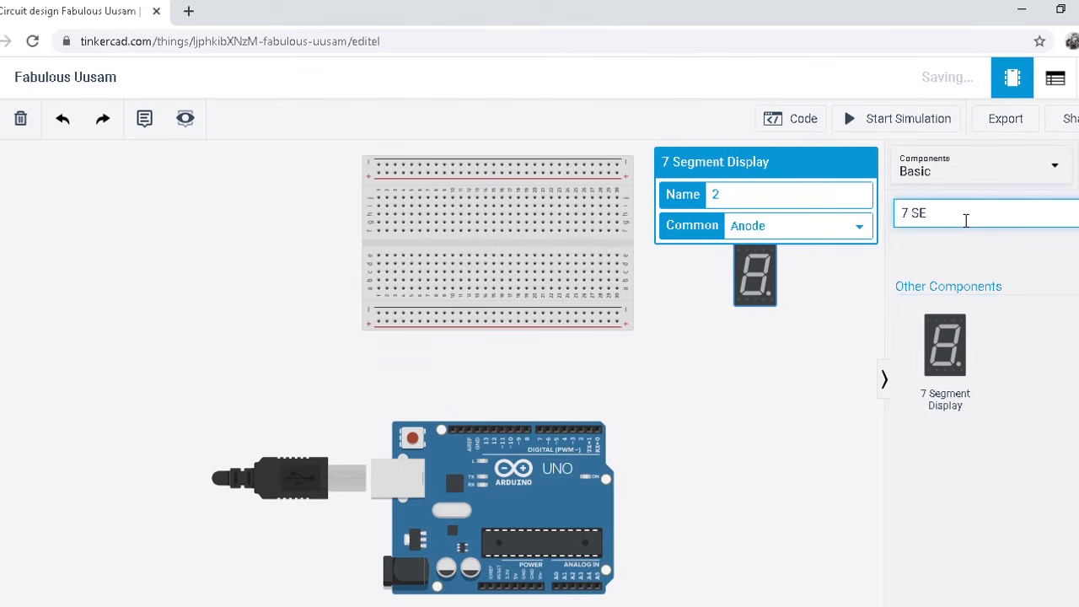
pyautogui.press('BackSpace')
pyautogui.press('BackSpace')
pyautogui.press('BackSpace')
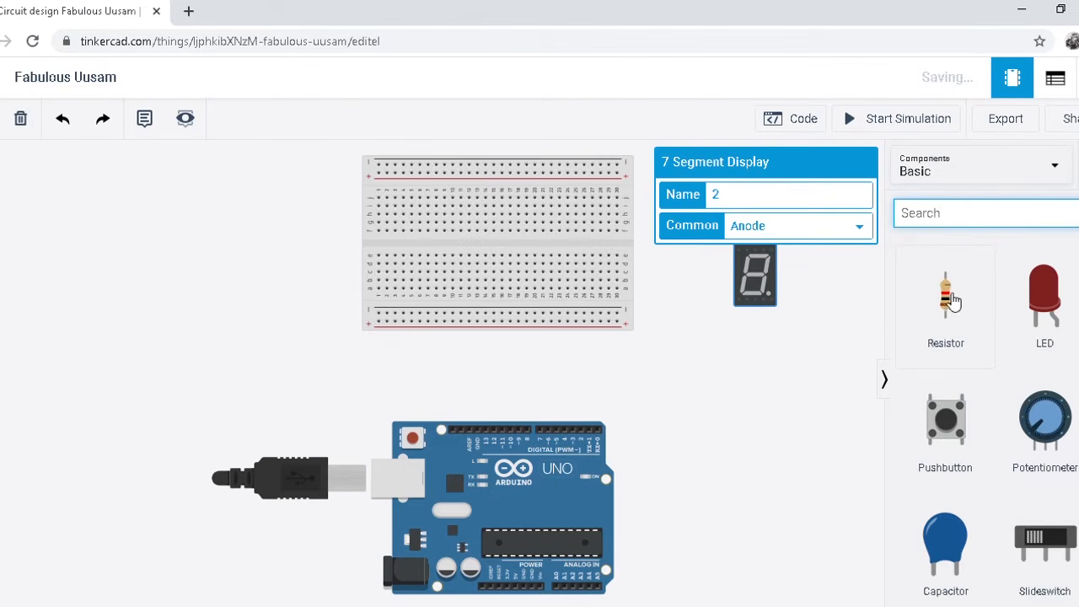
pyautogui.click(896, 337)
pyautogui.click(745, 368)
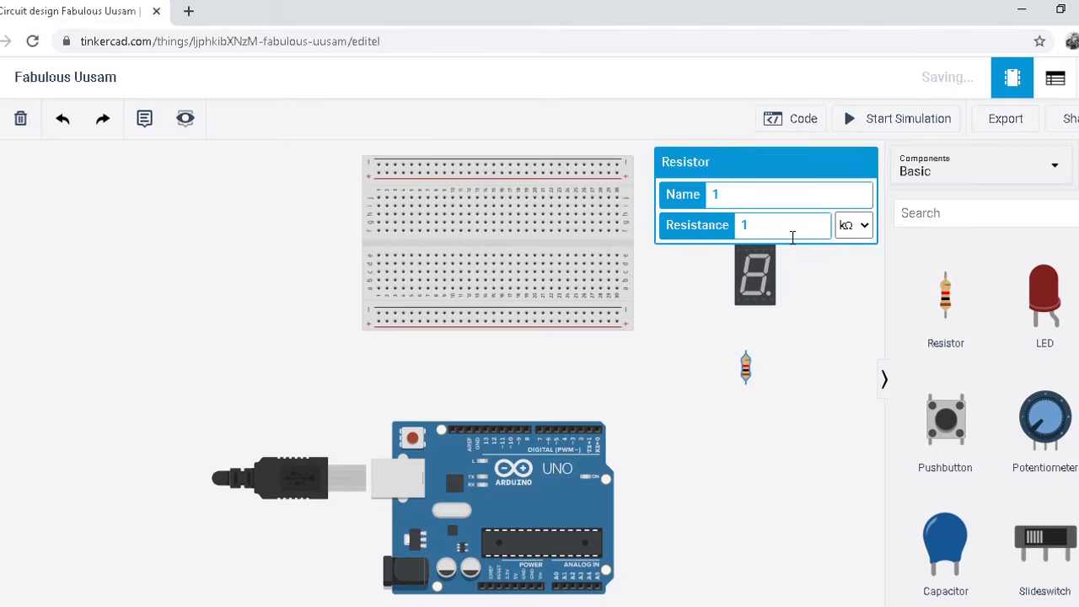
pyautogui.click(864, 228)
pyautogui.click(862, 306)
pyautogui.write('220')
pyautogui.click(822, 295)
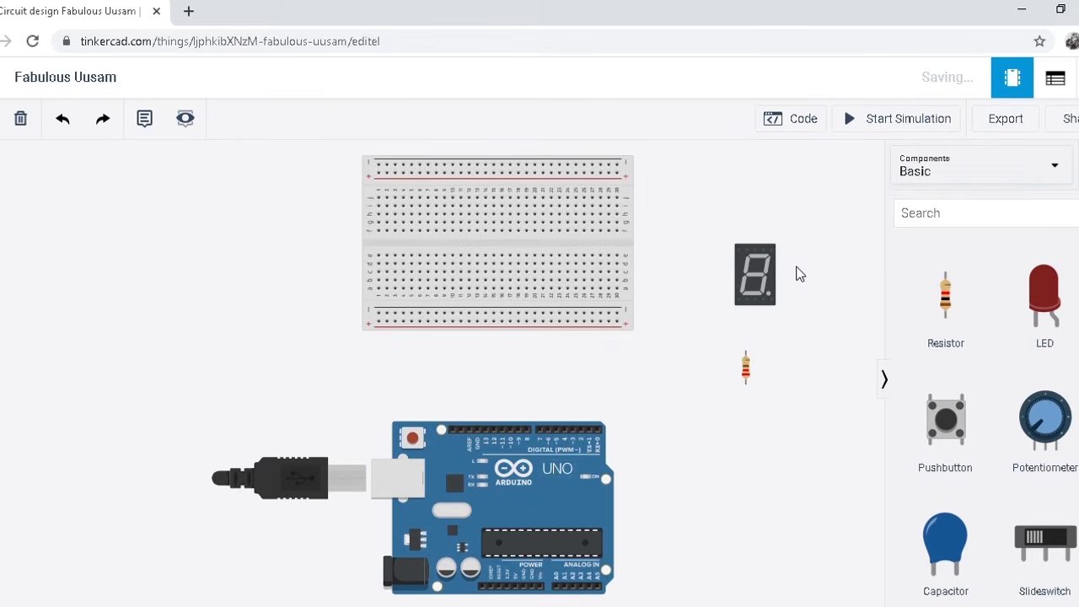
# Mount the 7-segment display across the breadboard's centre gap at columns 15 to 19
pyautogui.scroll(2, 799, 273)
pyautogui.scroll(4, 801, 273)
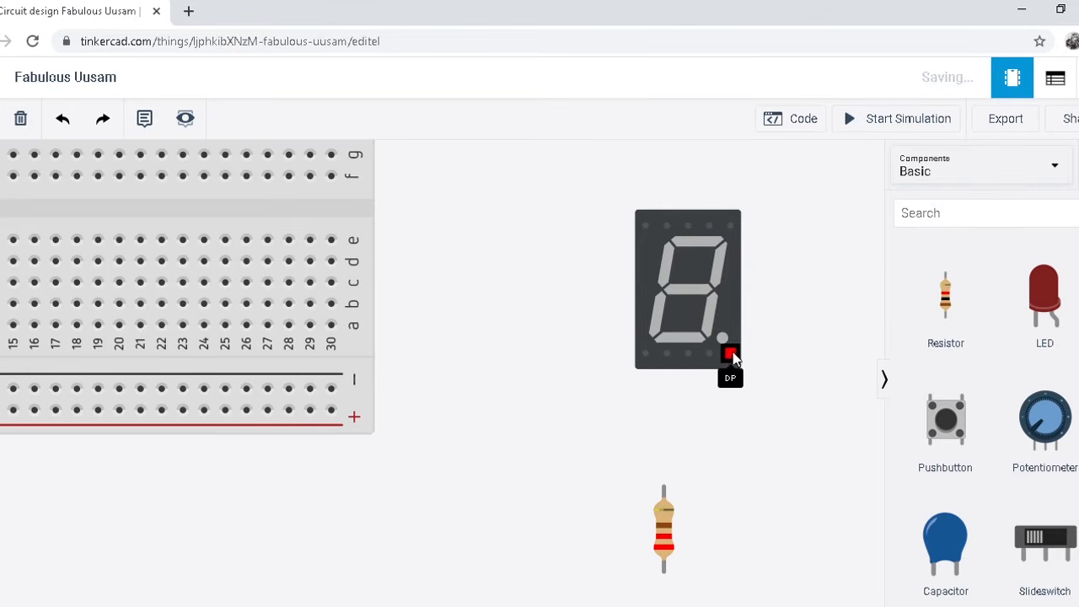
pyautogui.scroll(-2, 548, 364)
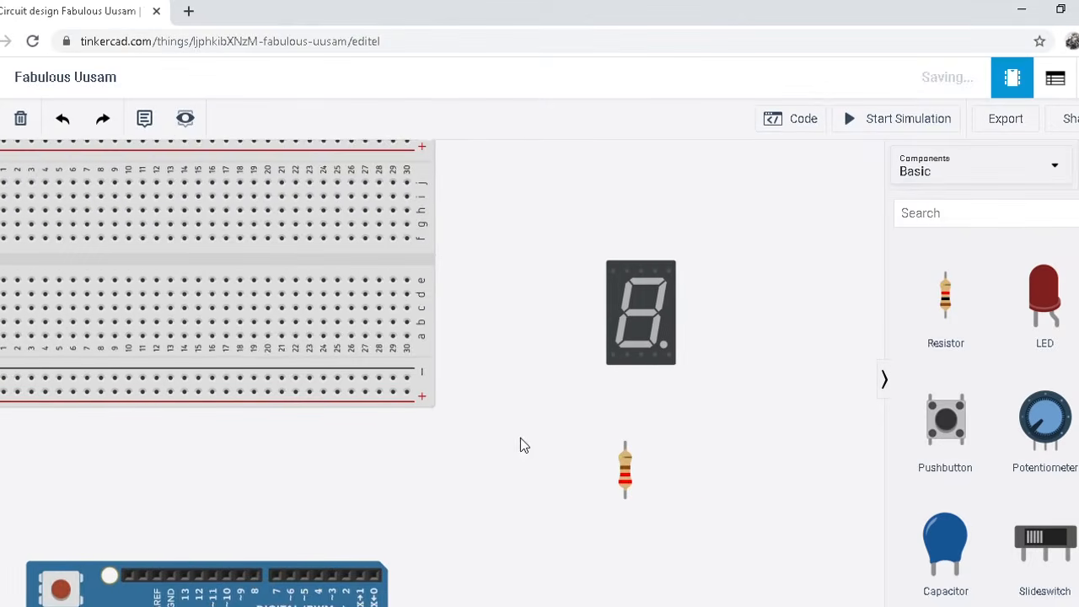
pyautogui.moveTo(520, 439); pyautogui.dragTo(585, 422)
pyautogui.scroll(-2, 584, 421)
pyautogui.moveTo(742, 305); pyautogui.dragTo(398, 270)
# Reposition the Arduino Uno below the breadboard and place the resistor from column 17 to the lower negative rail
pyautogui.click(400, 584)
pyautogui.moveTo(400, 584); pyautogui.dragTo(373, 557)
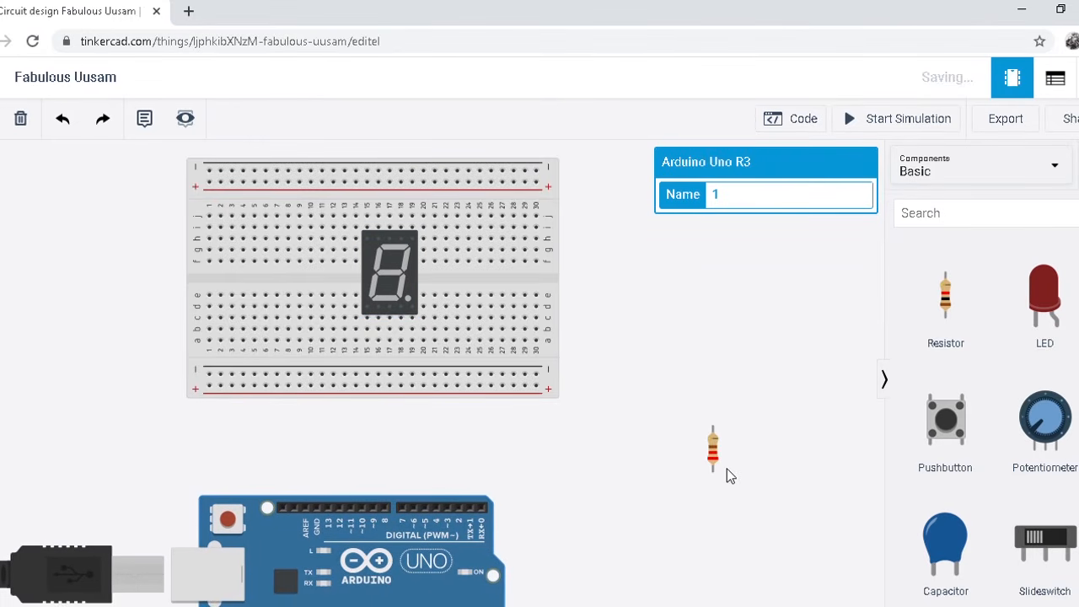
pyautogui.moveTo(714, 456); pyautogui.dragTo(387, 358)
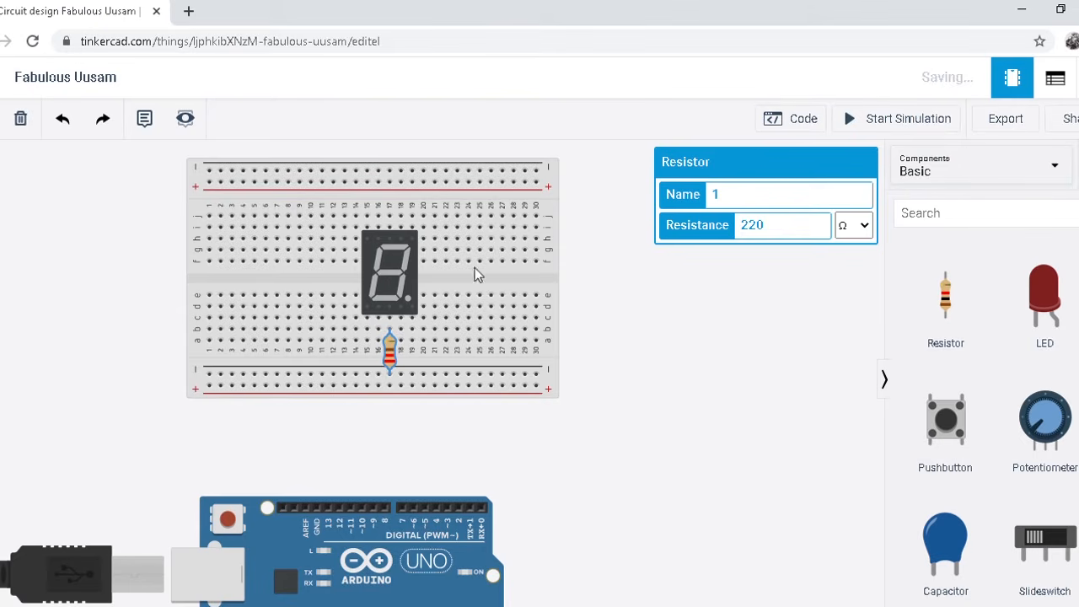
# Set the 7-segment display's common type to Cathode
pyautogui.click(403, 276)
pyautogui.click(769, 230)
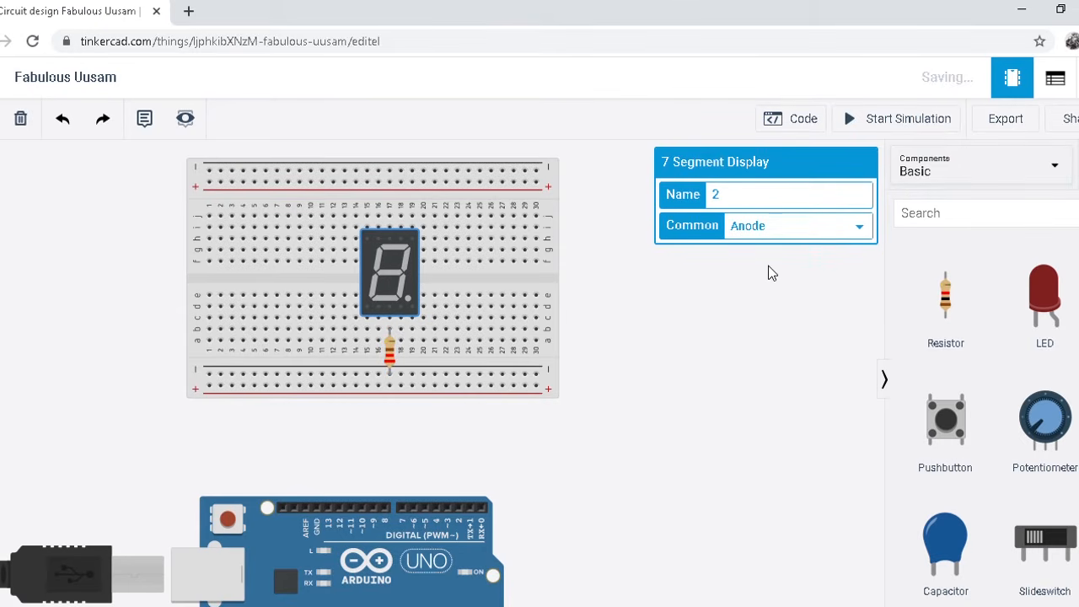
pyautogui.click(770, 269)
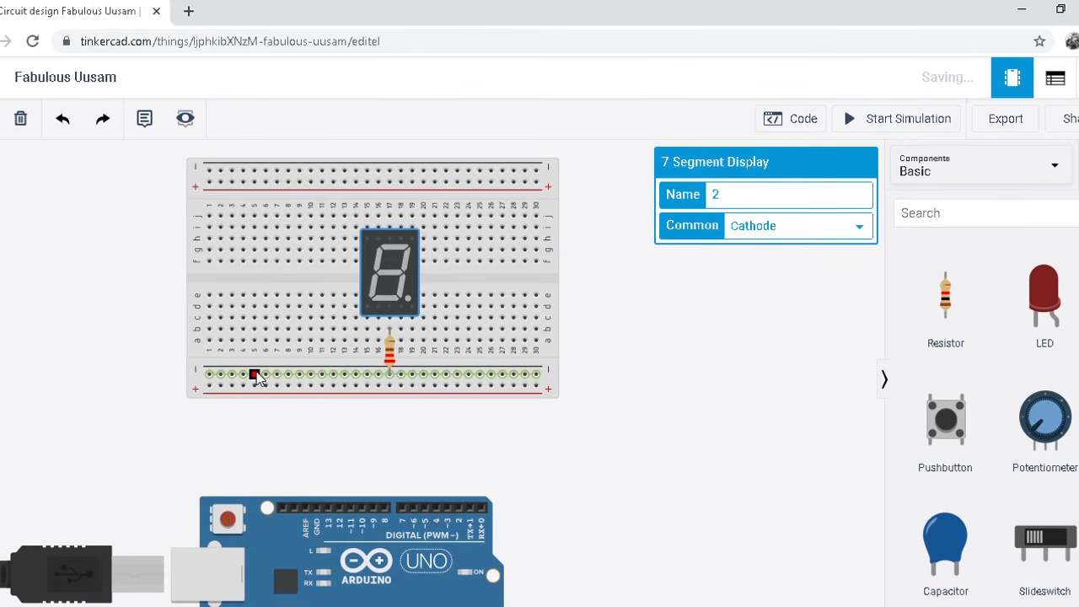
# Wire the breadboard's lower negative rail at column 5 to the Arduino's digital-side GND pin and straighten the last bend
pyautogui.click(255, 375)
pyautogui.click(256, 463)
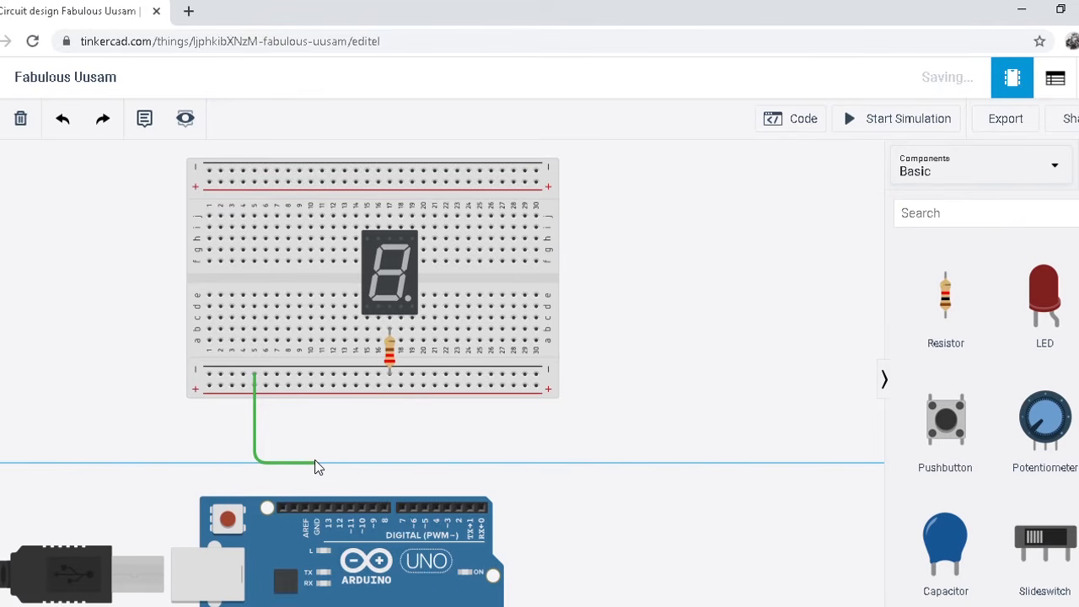
pyautogui.click(316, 463)
pyautogui.click(320, 507)
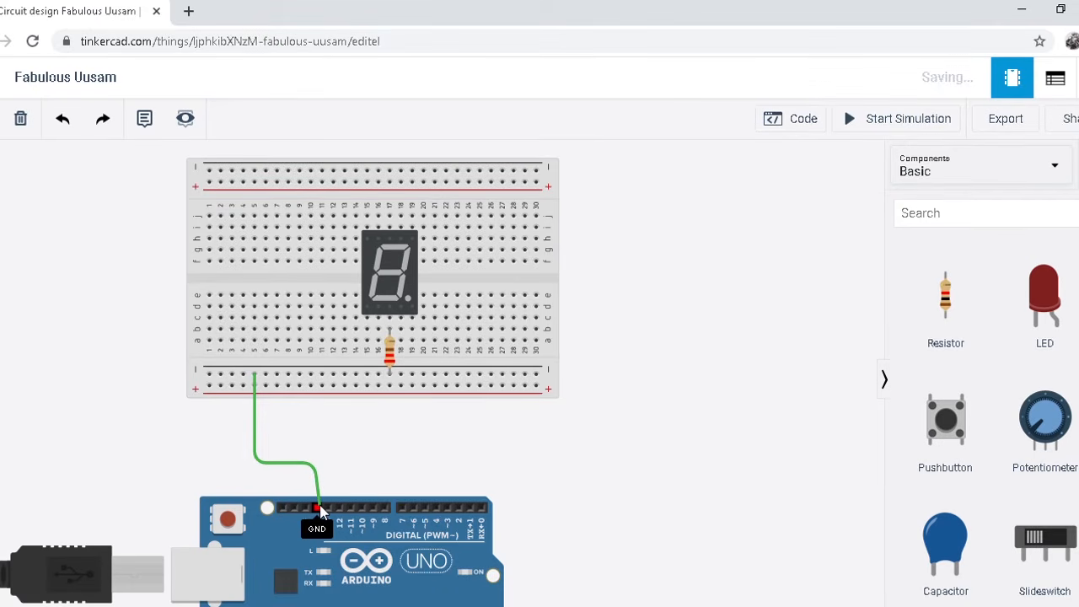
pyautogui.click(320, 508)
pyautogui.moveTo(319, 462); pyautogui.dragTo(323, 462)
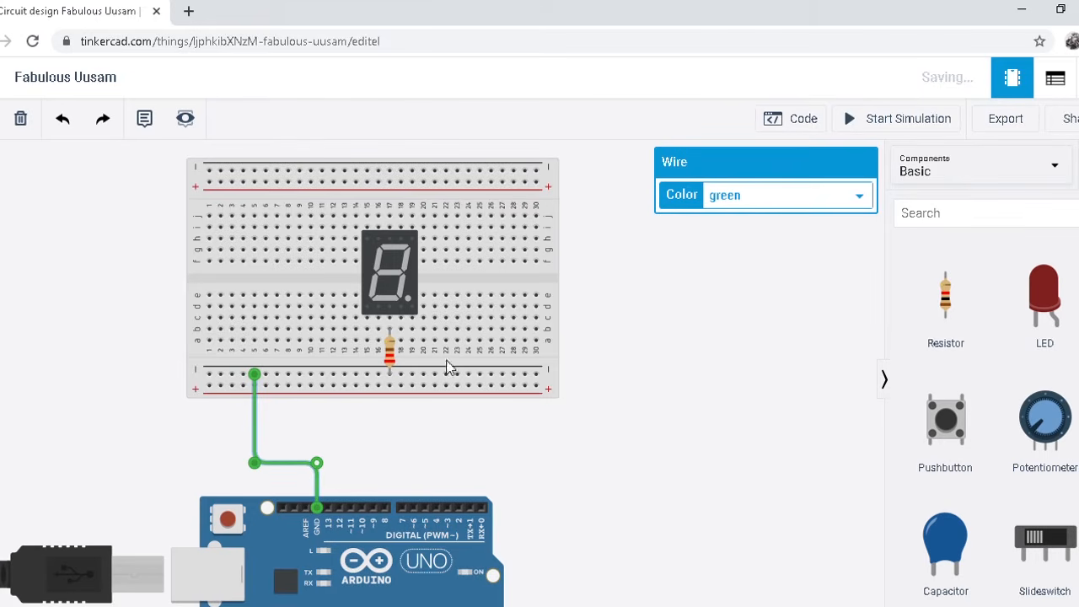
pyautogui.click(396, 431)
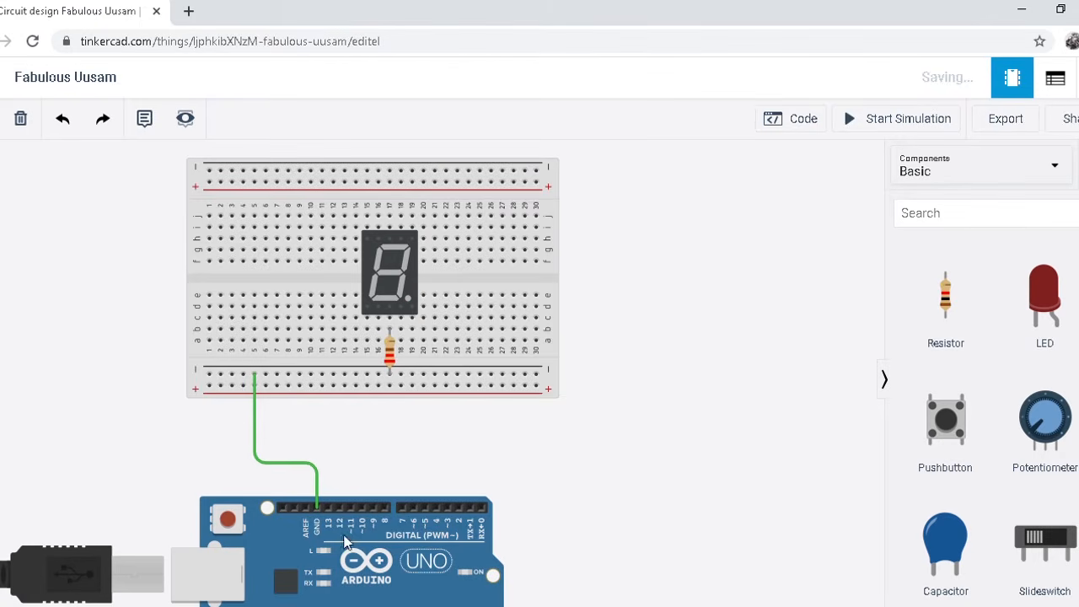
# Route a wire from breadboard hole b19 around the board's right end to Arduino pin 0 (RX) and colour it black
pyautogui.click(412, 331)
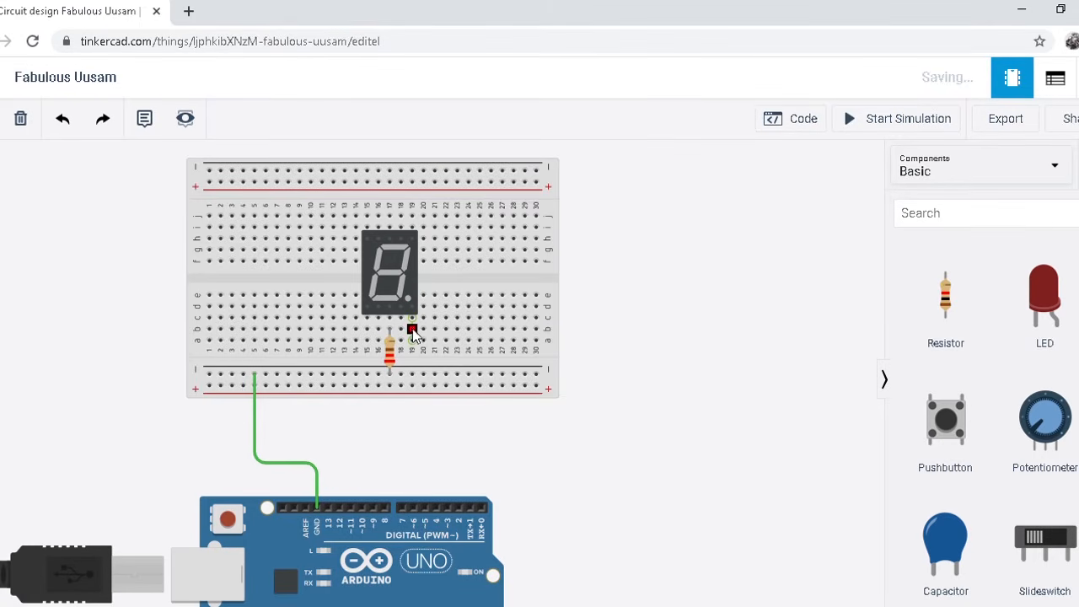
pyautogui.click(574, 331)
pyautogui.click(573, 466)
pyautogui.click(484, 466)
pyautogui.click(482, 504)
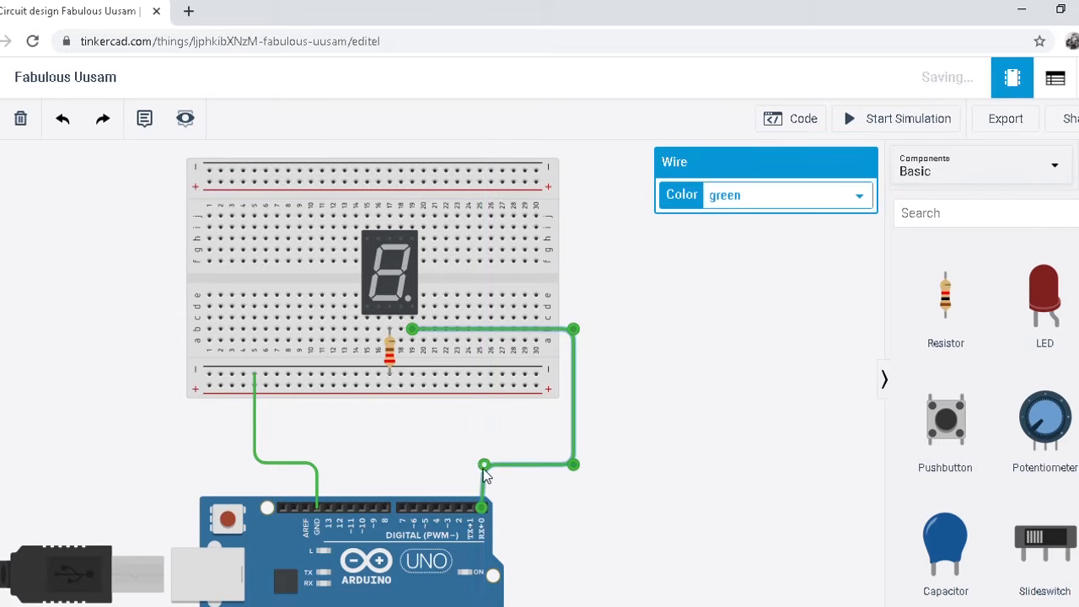
pyautogui.click(773, 202)
pyautogui.click(763, 221)
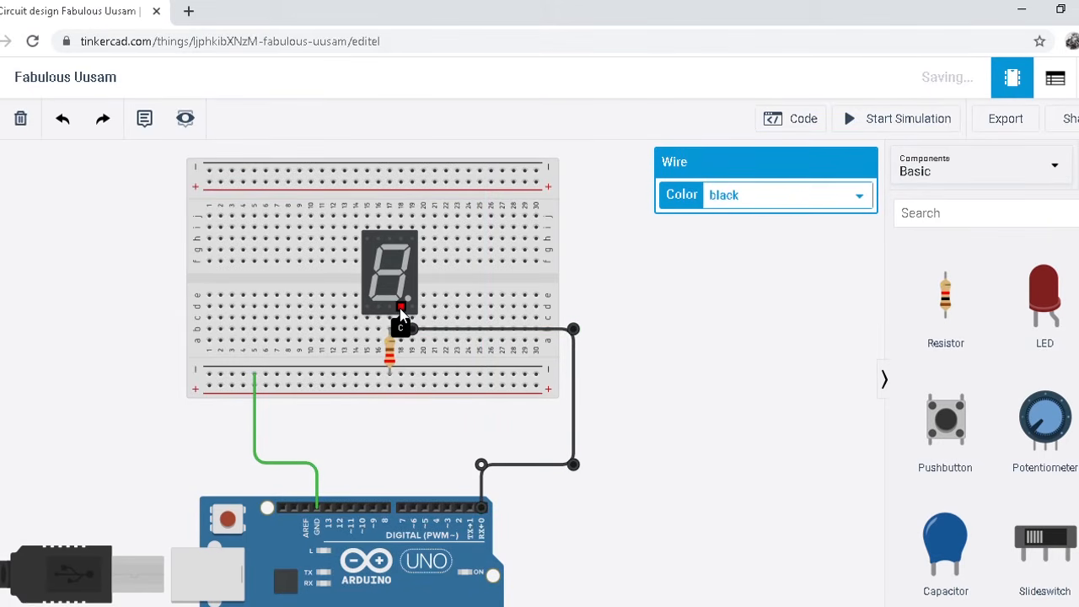
# Route a wire from breadboard hole j18 around the board's right end to Arduino pin 1 (TX) and colour it red
pyautogui.click(402, 218)
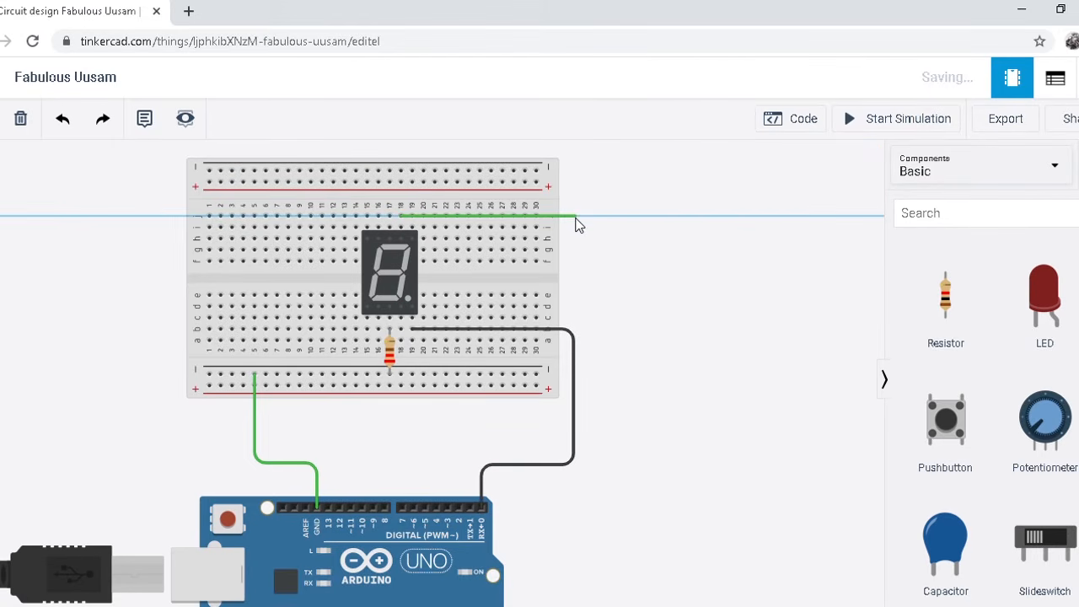
pyautogui.click(575, 218)
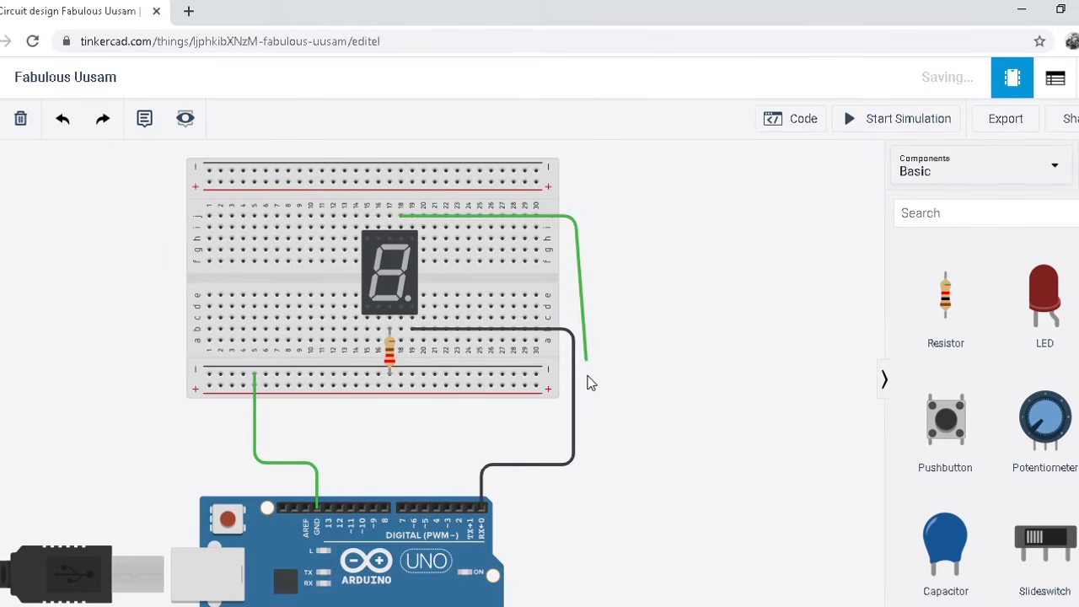
pyautogui.click(576, 441)
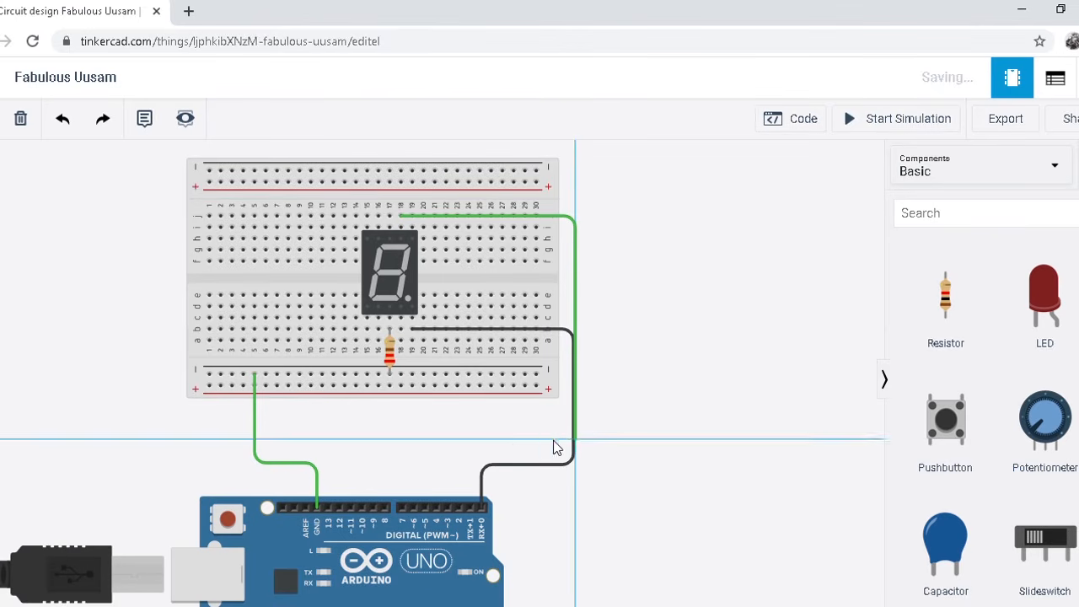
pyautogui.click(477, 440)
pyautogui.click(470, 506)
pyautogui.moveTo(474, 440); pyautogui.dragTo(470, 440)
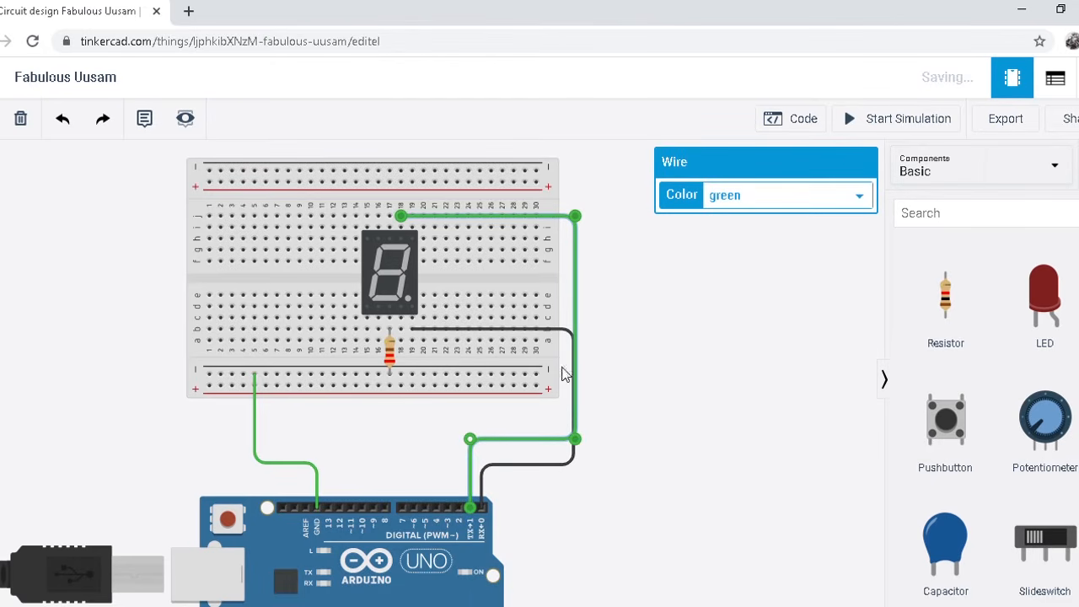
pyautogui.click(757, 226)
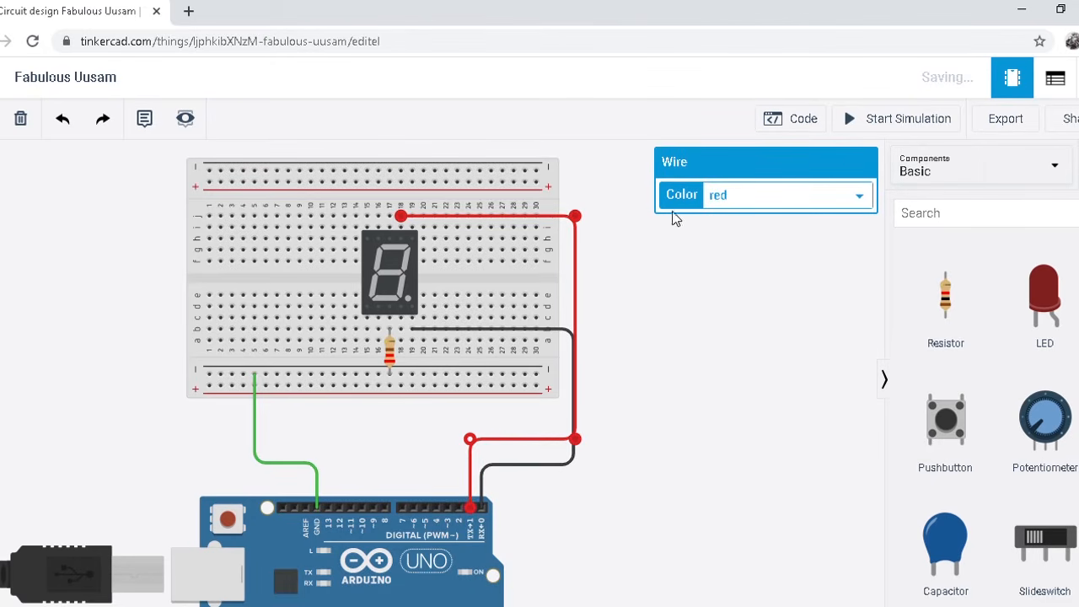
# Route a wire from breadboard hole i19 outside the red wire to Arduino pin 2 and colour it orange
pyautogui.click(412, 228)
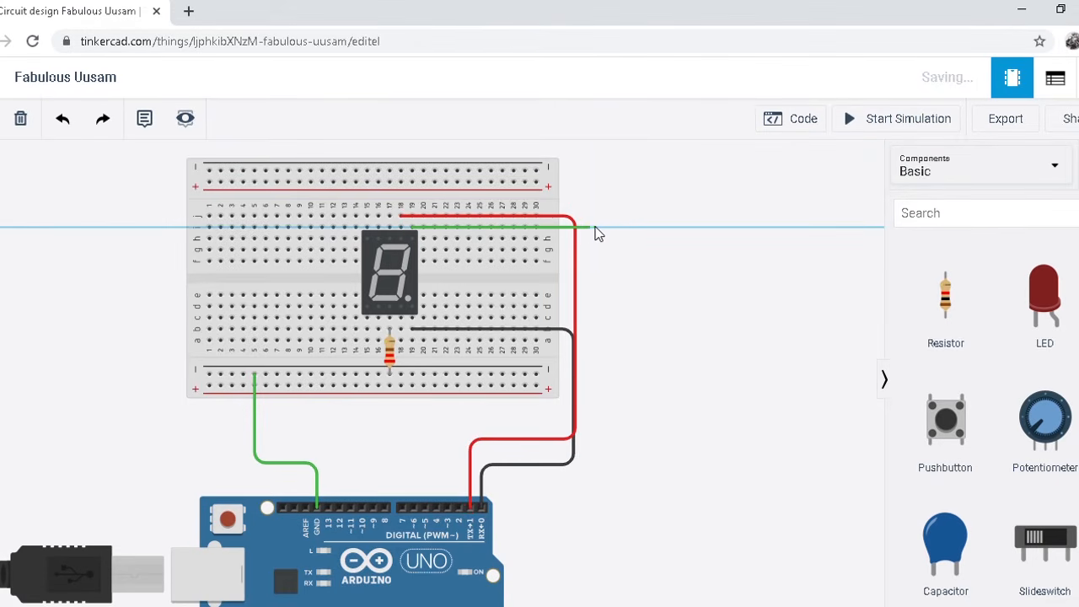
pyautogui.click(596, 228)
pyautogui.click(593, 419)
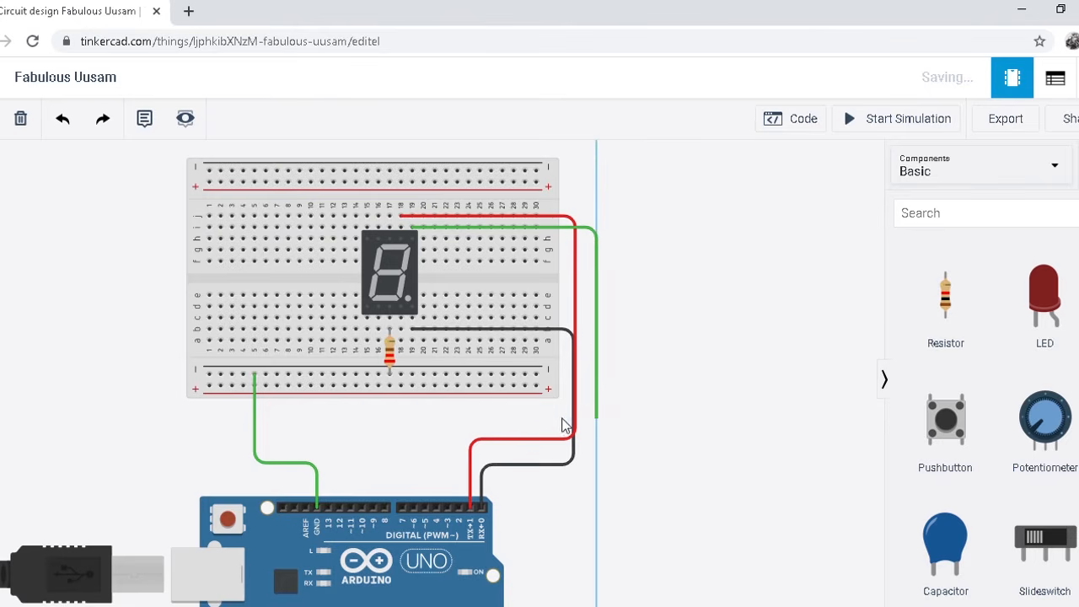
pyautogui.click(459, 432)
pyautogui.click(459, 510)
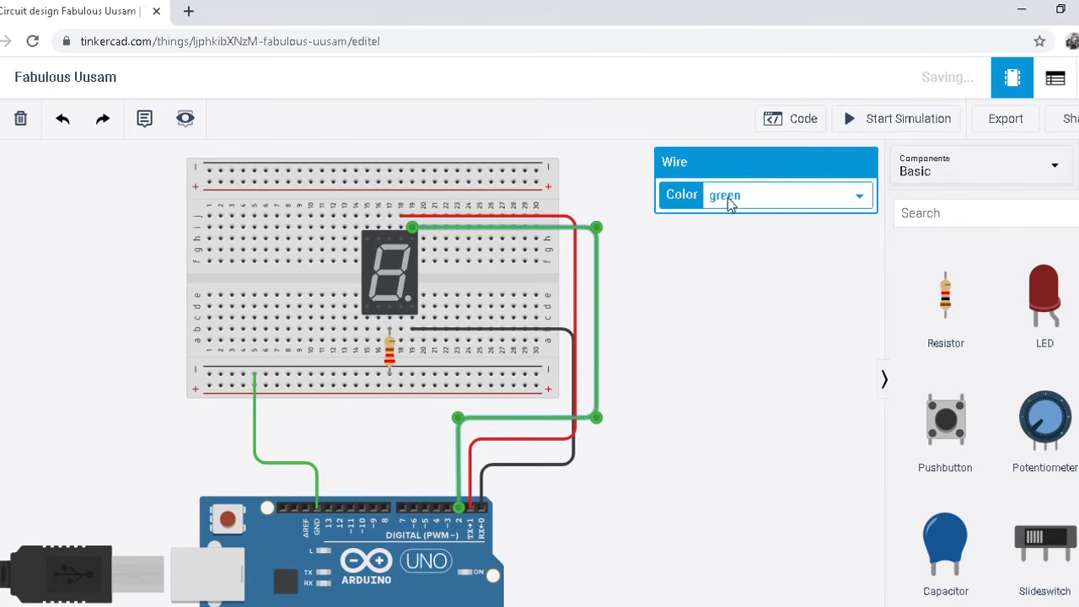
pyautogui.press('3')
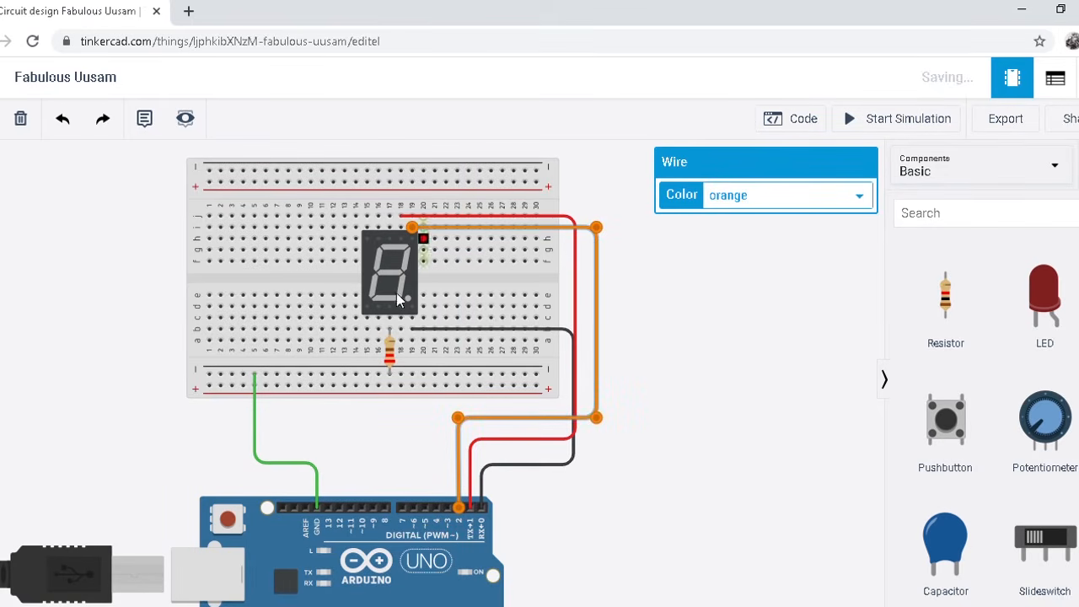
# Wire breadboard hole a18 down to Arduino pin 3 with right-angle bends and colour the wire yellow
pyautogui.click(401, 341)
pyautogui.click(423, 405)
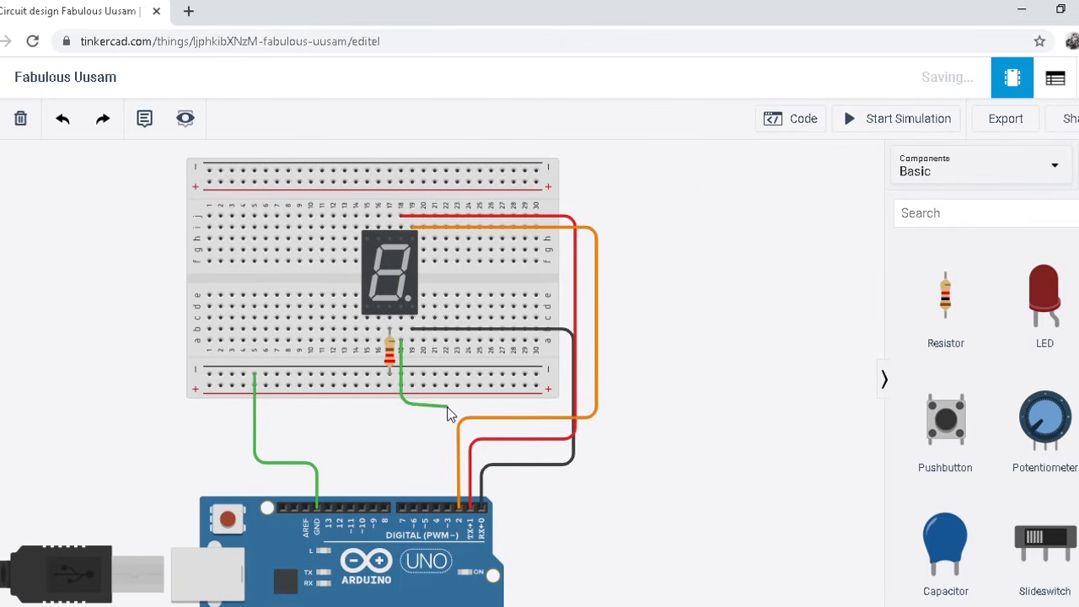
pyautogui.click(448, 405)
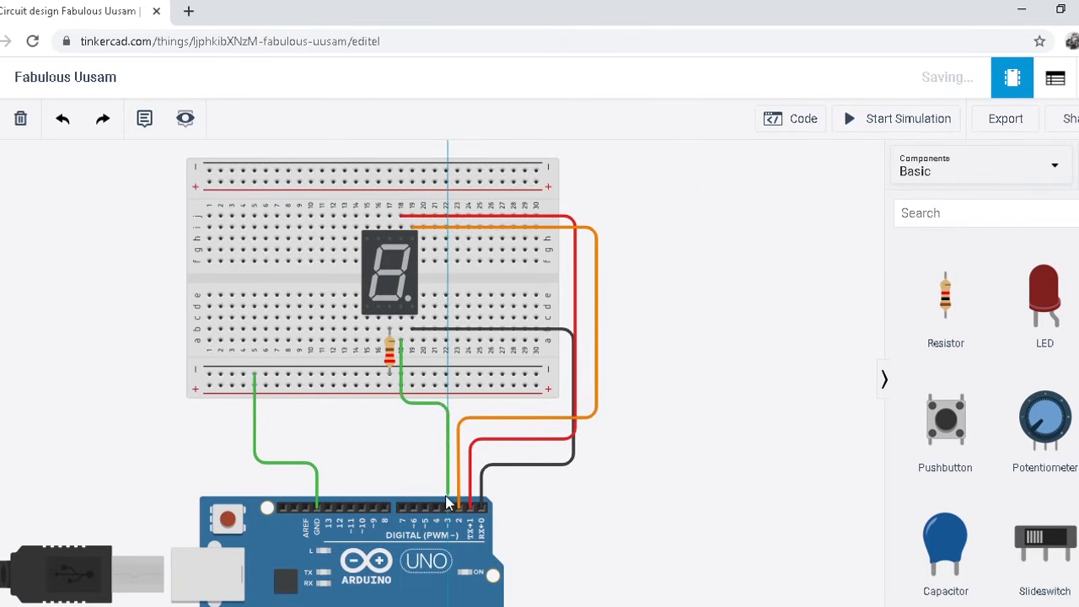
pyautogui.click(447, 508)
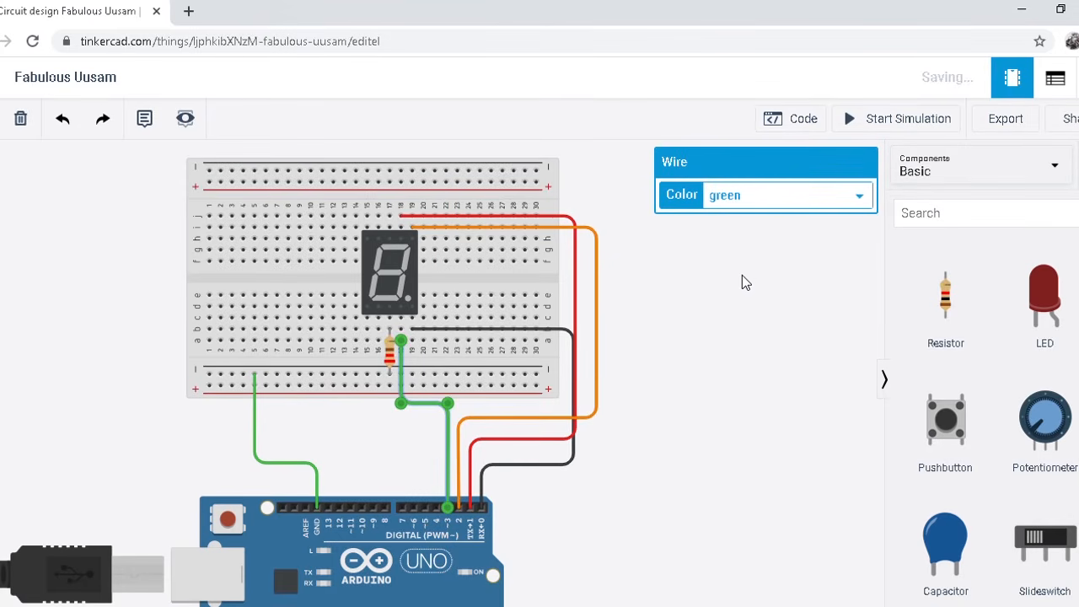
pyautogui.press('4')
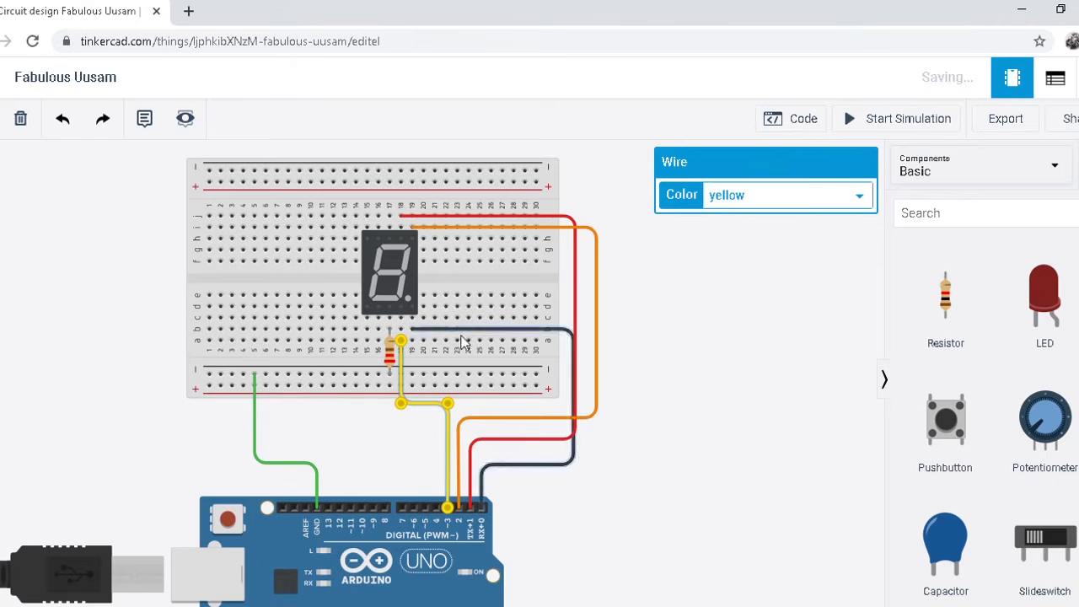
# Wire breadboard hole a16 down to Arduino pin 4 with right-angle bends and colour the wire turquoise
pyautogui.click(378, 340)
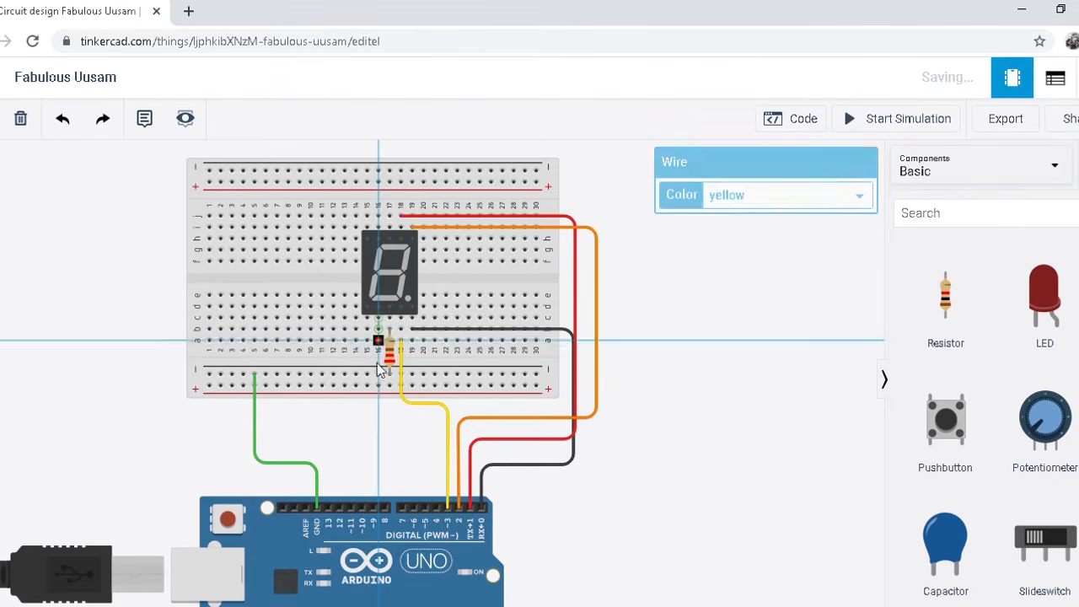
pyautogui.click(378, 417)
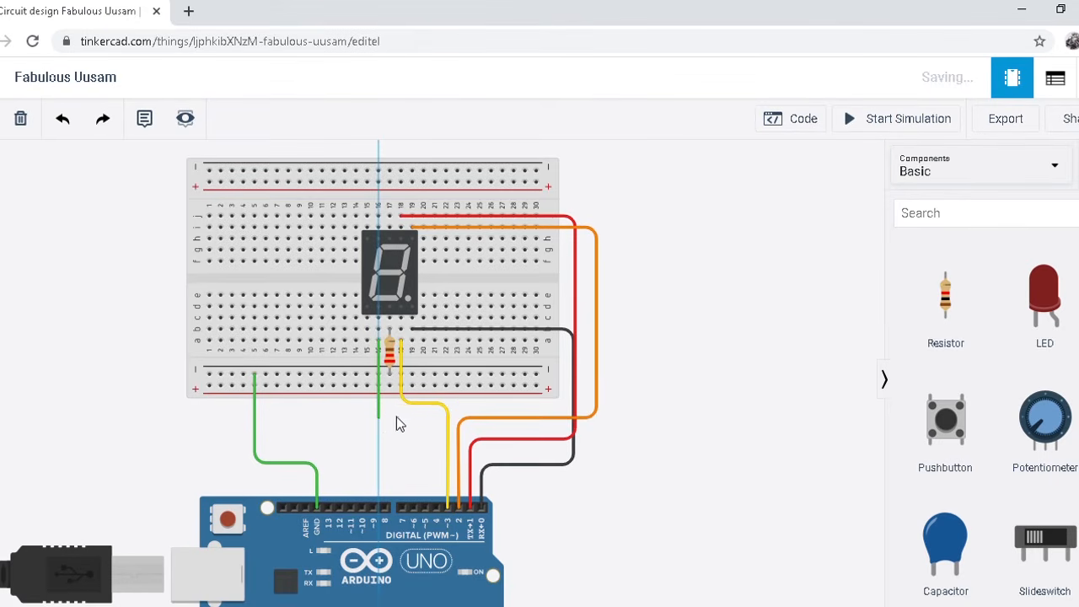
pyautogui.click(431, 418)
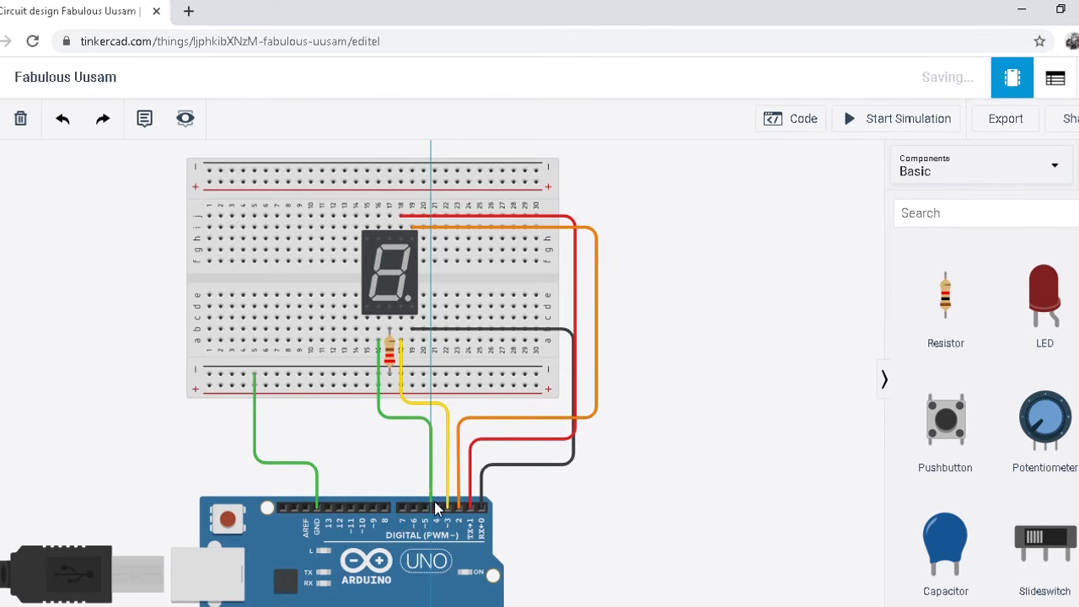
pyautogui.click(436, 507)
pyautogui.moveTo(431, 419); pyautogui.dragTo(436, 418)
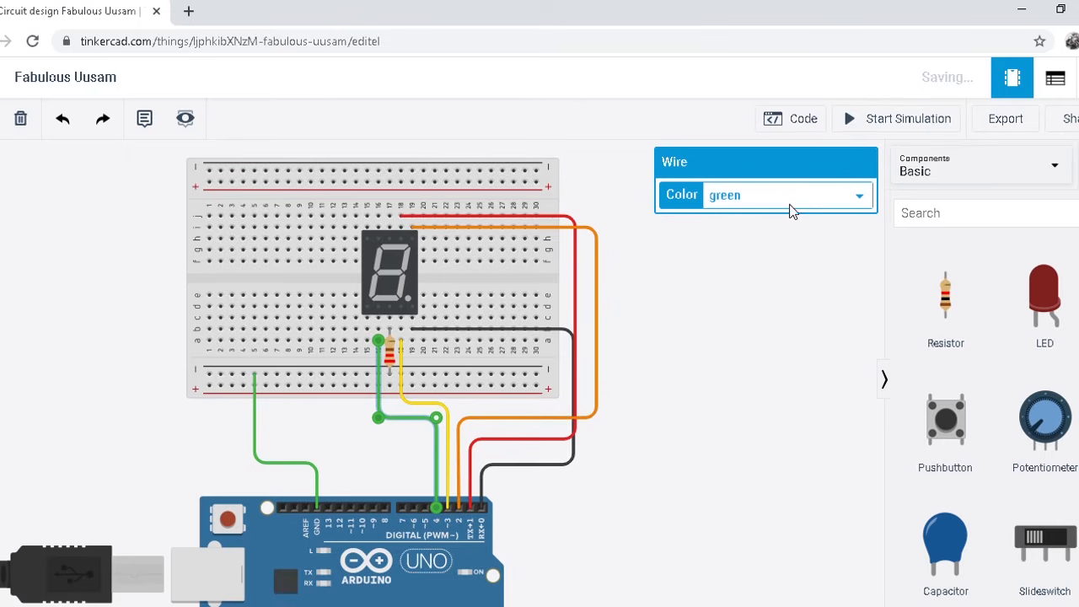
pyautogui.click(761, 285)
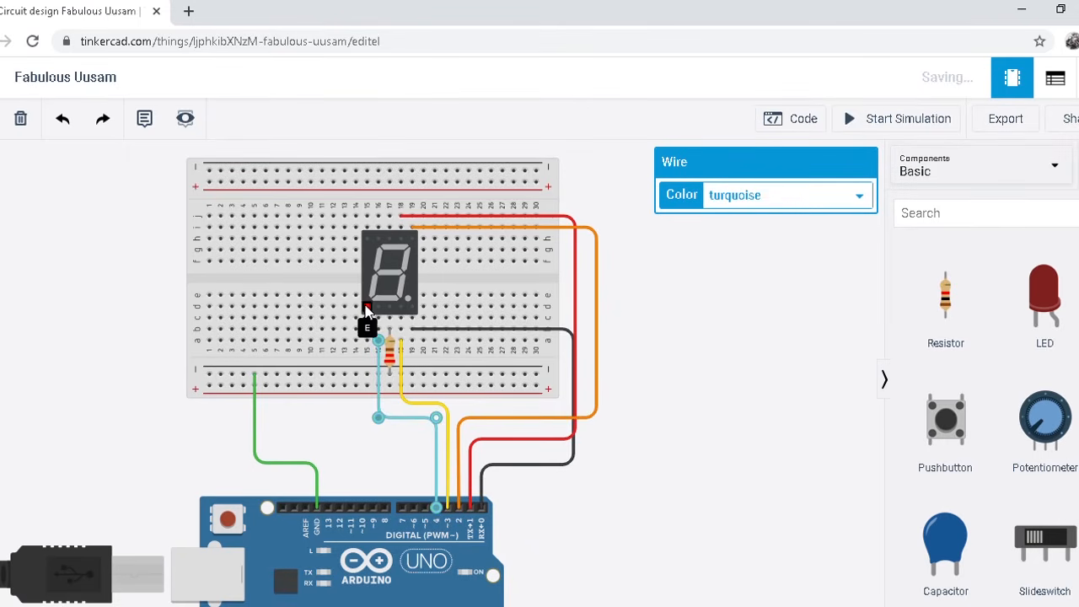
# Wire breadboard hole a15 down to Arduino pin 5 with right-angle bends and colour the wire blue
pyautogui.click(366, 340)
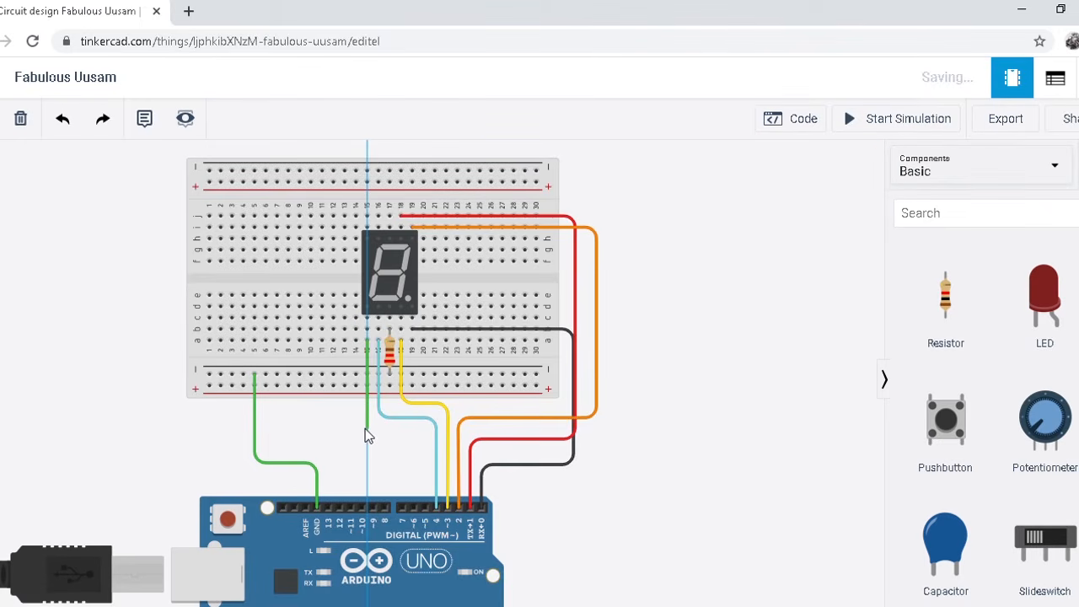
pyautogui.click(366, 436)
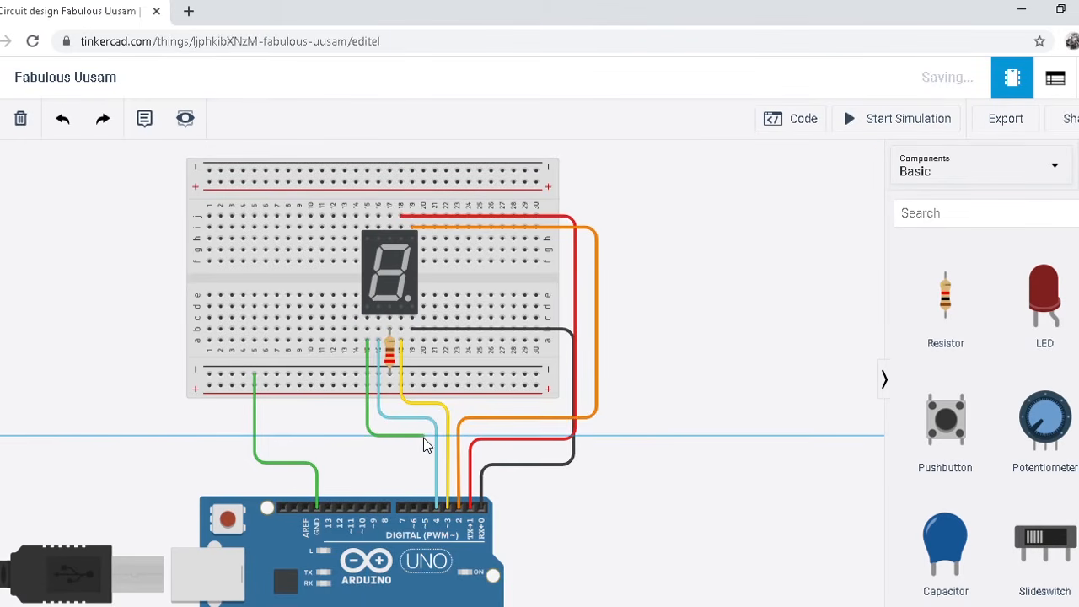
pyautogui.click(424, 438)
pyautogui.click(423, 507)
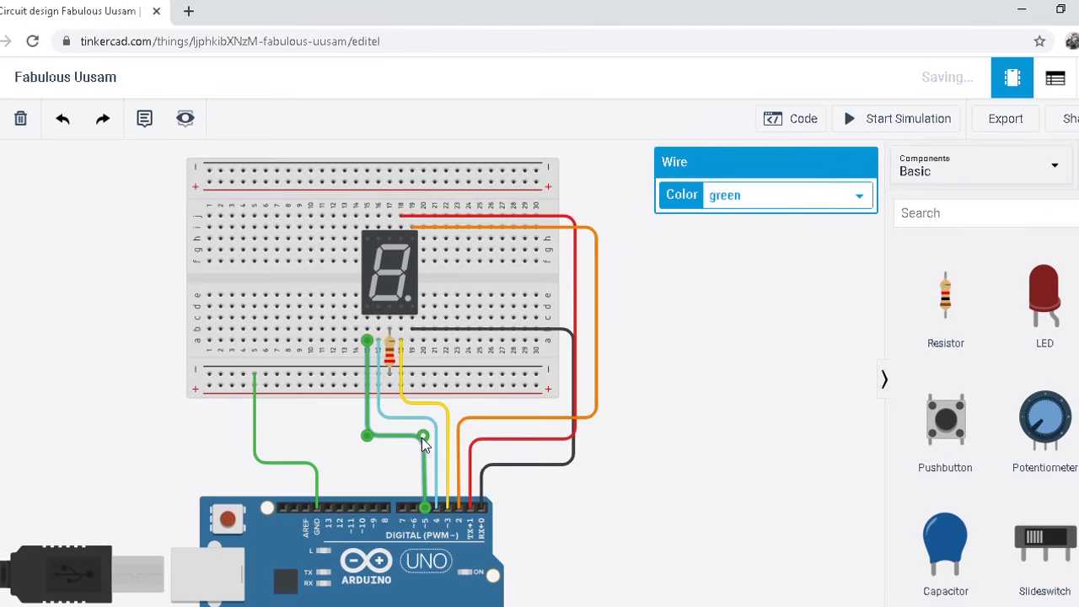
pyautogui.click(807, 193)
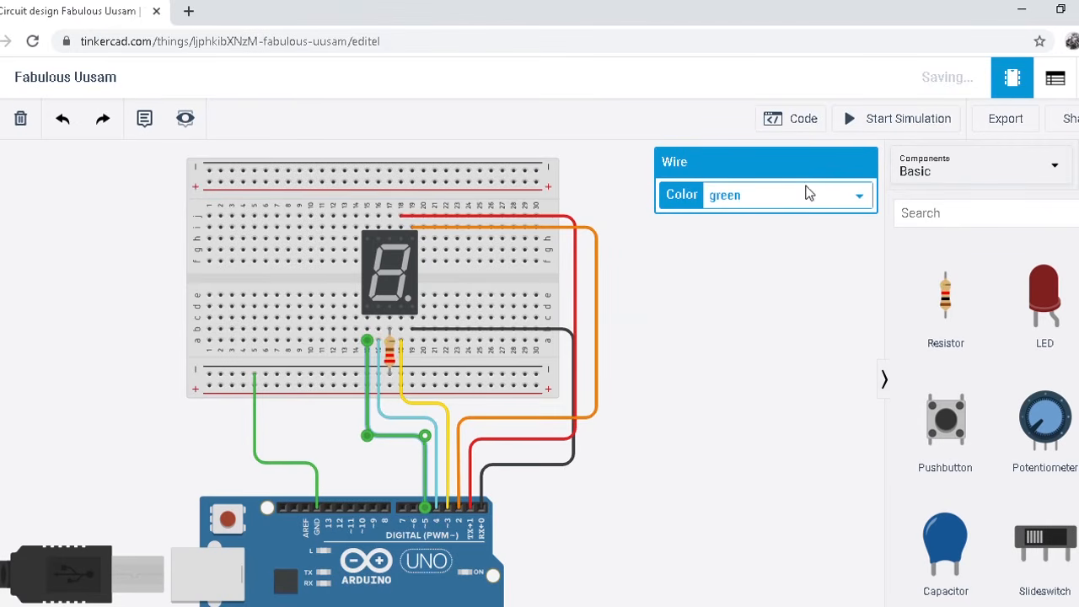
pyautogui.click(766, 302)
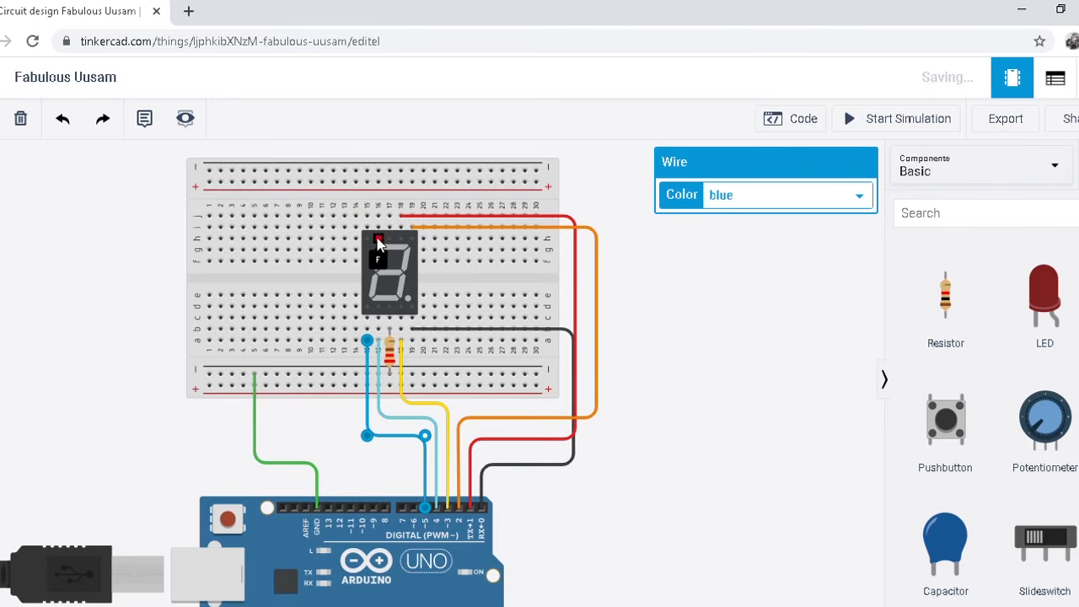
# Route a wire from breadboard hole j16 around the board's left end to Arduino pin 6 and colour it purple
pyautogui.click(381, 216)
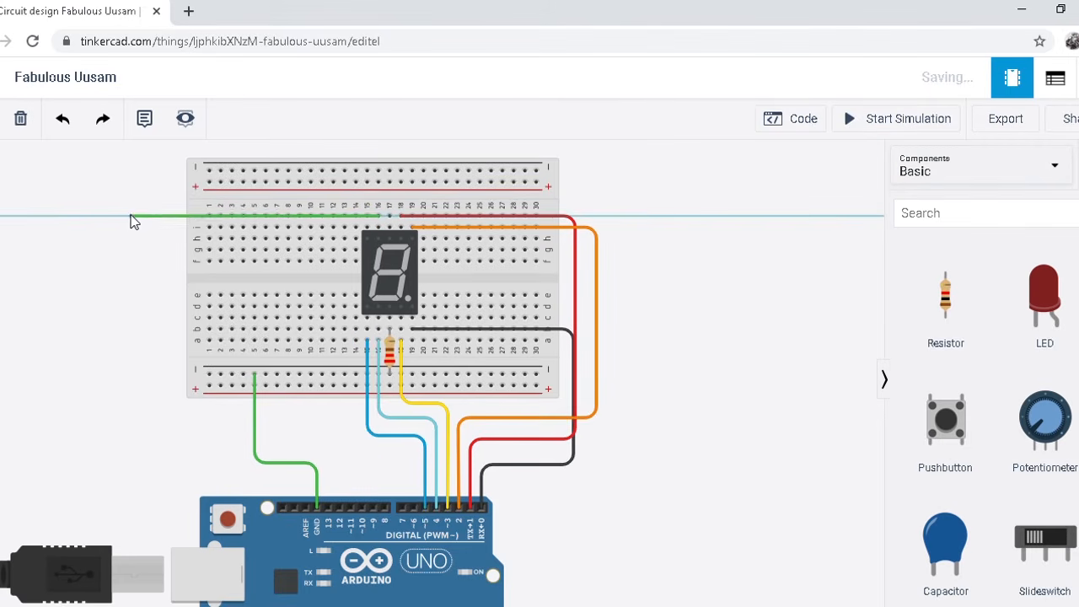
pyautogui.click(141, 252)
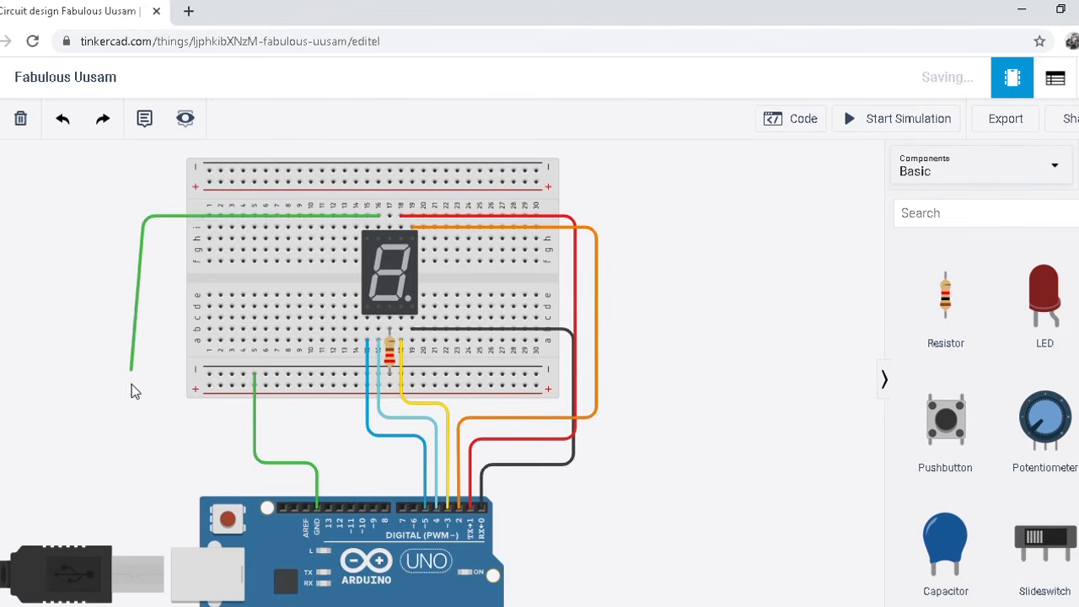
pyautogui.click(144, 430)
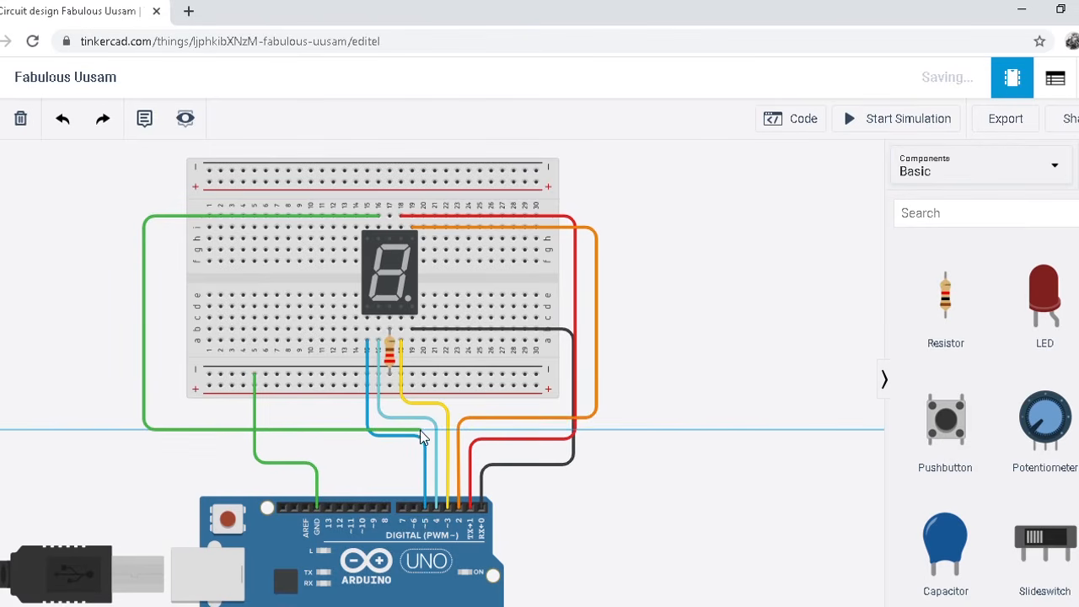
pyautogui.click(412, 505)
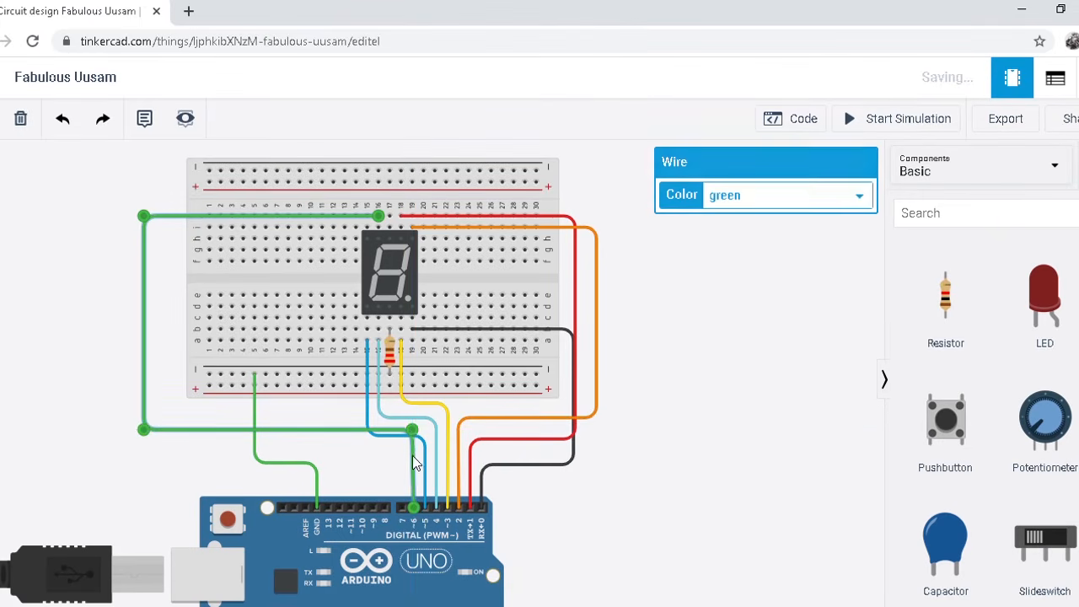
pyautogui.moveTo(412, 428); pyautogui.dragTo(413, 430)
pyautogui.click(746, 320)
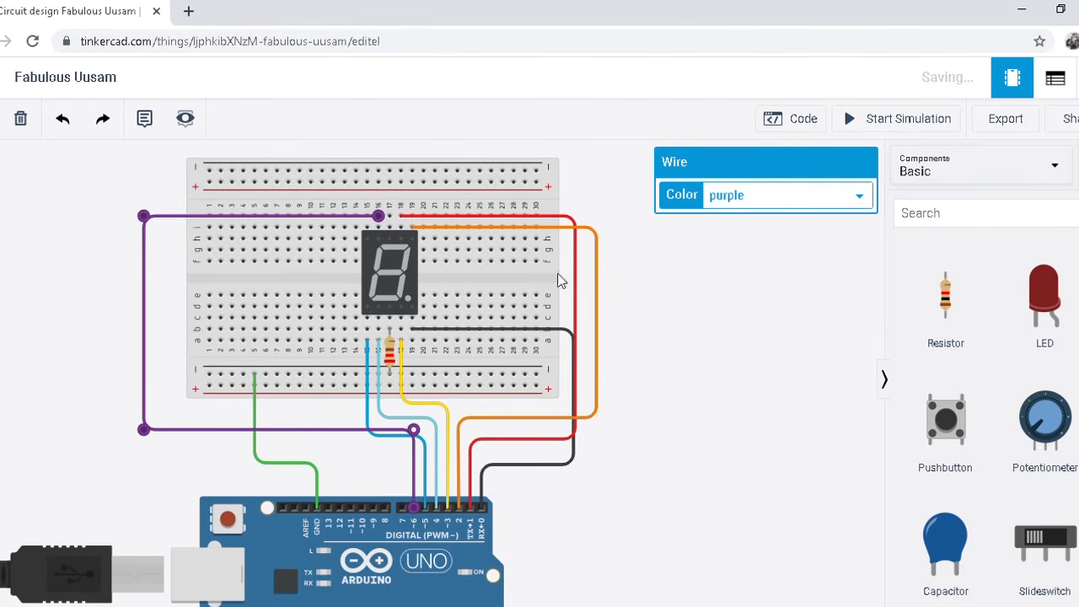
# Route a wire from breadboard hole i15 around the board's left end, inside the purple wire, to Arduino pin 7 and leave it green
pyautogui.click(367, 228)
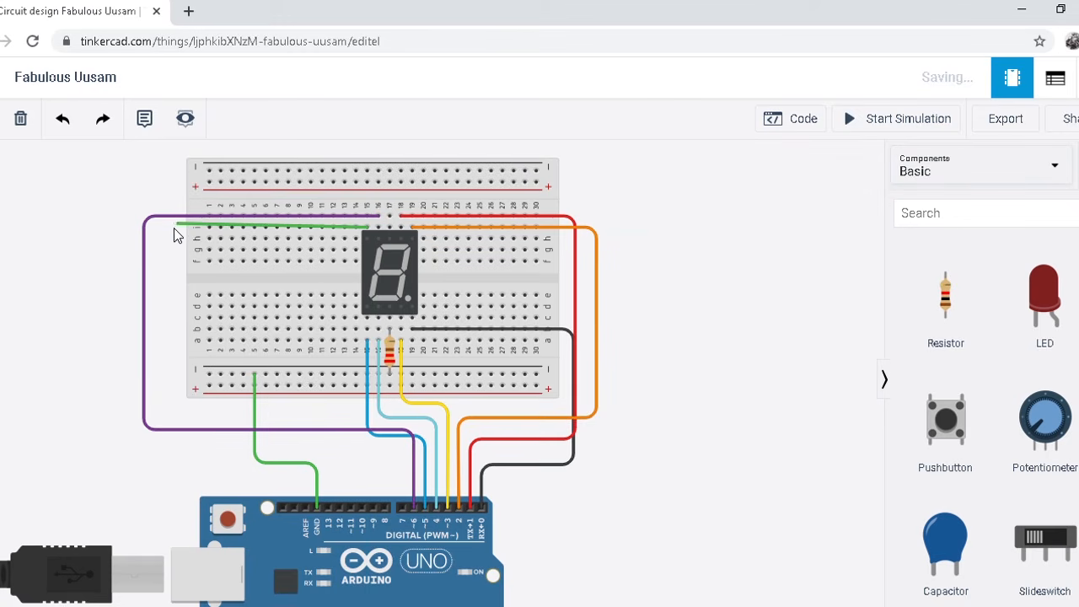
pyautogui.click(172, 230)
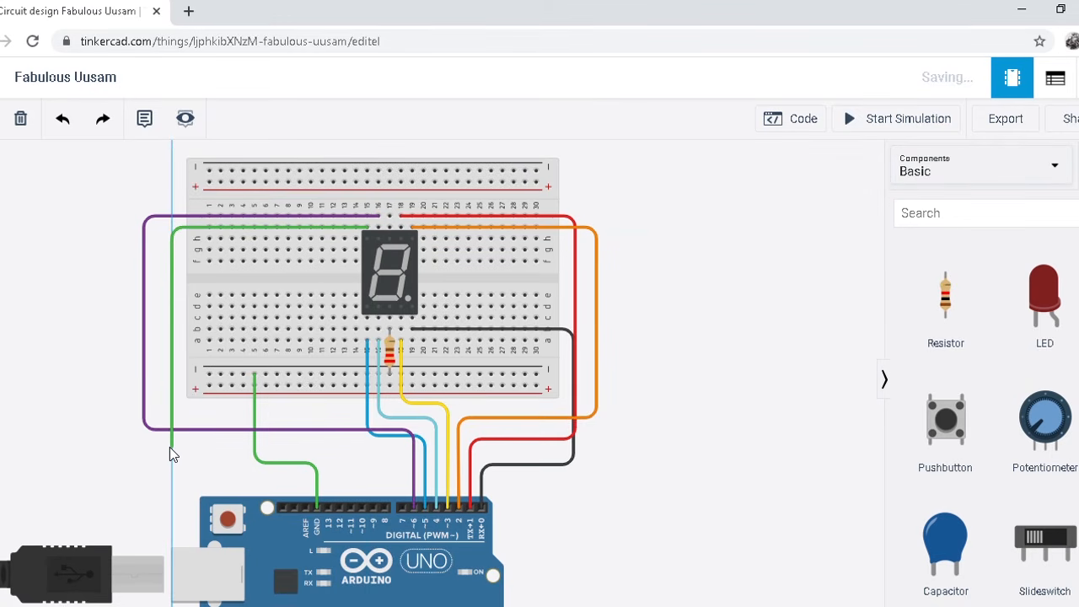
pyautogui.click(172, 470)
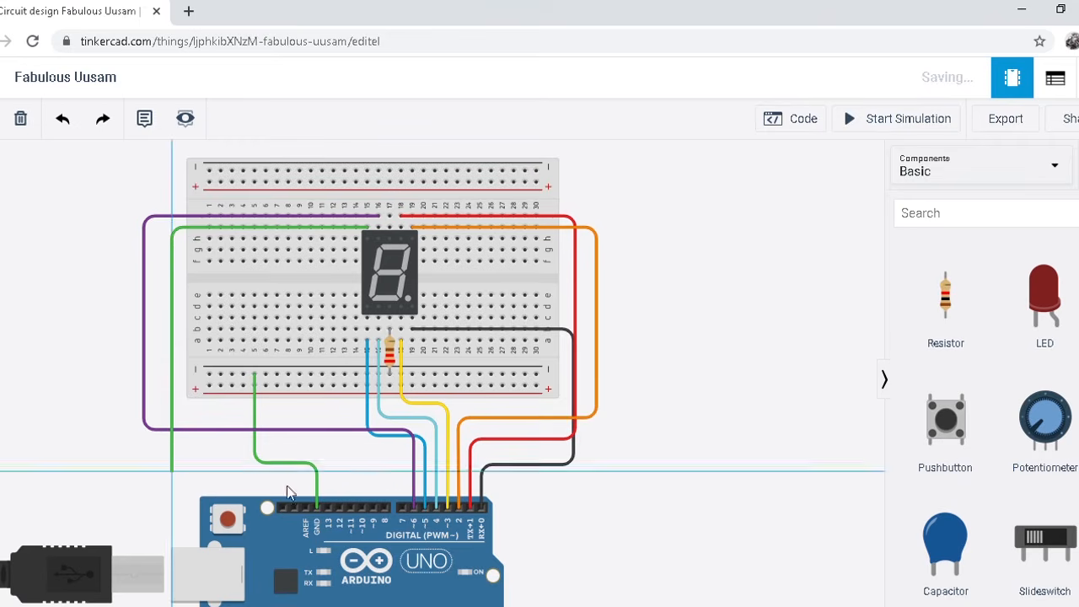
pyautogui.click(396, 470)
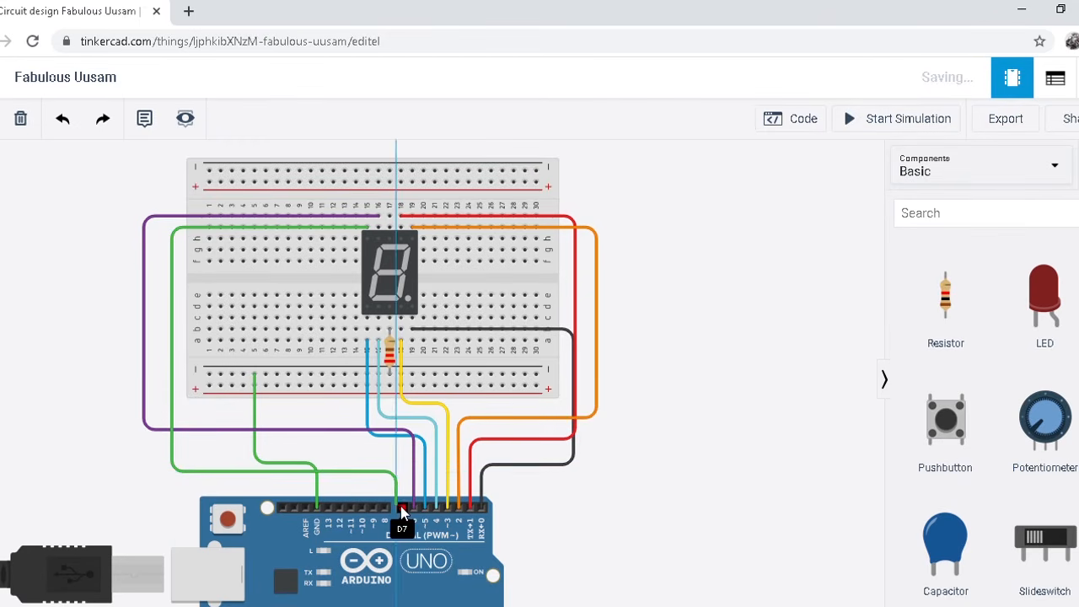
pyautogui.click(400, 506)
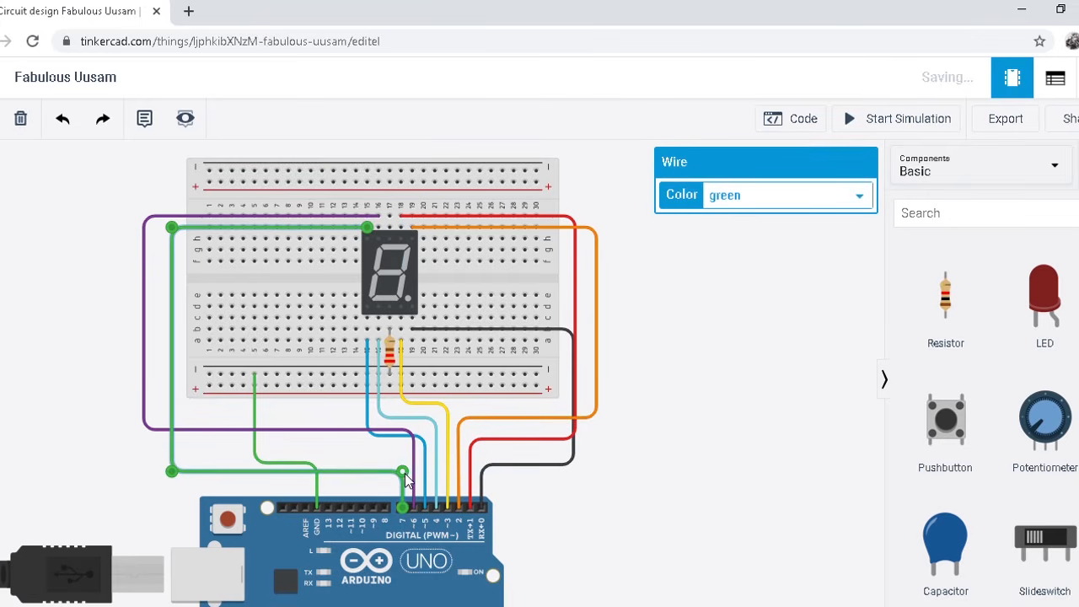
pyautogui.click(706, 528)
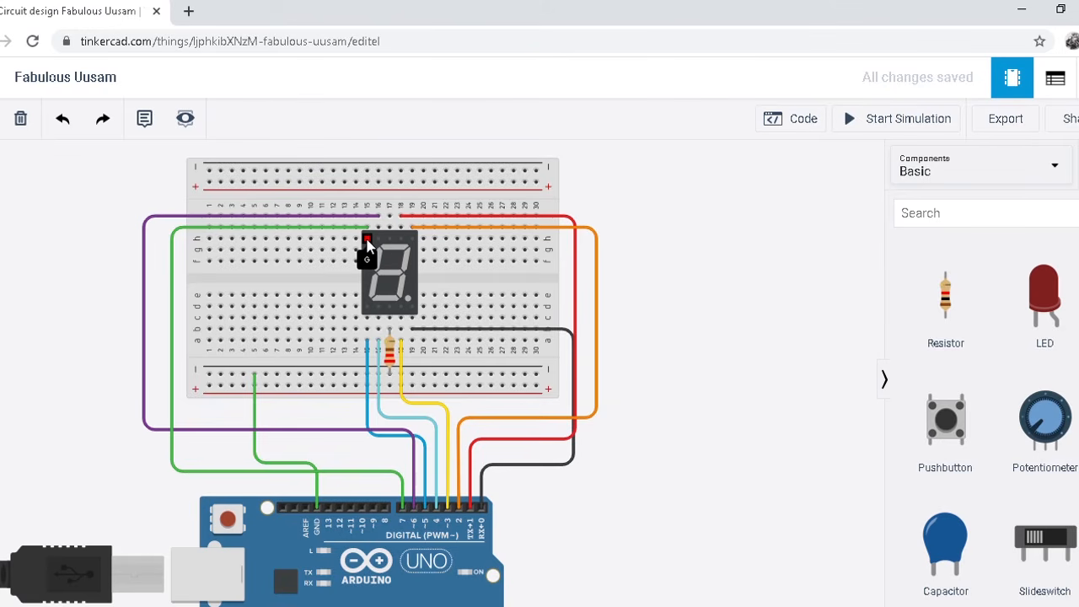
# Open the Arduino text code and declare integer pin variables dp, a, b, c, d, e, f and g with values 0 to 7 in order
pyautogui.click(795, 126)
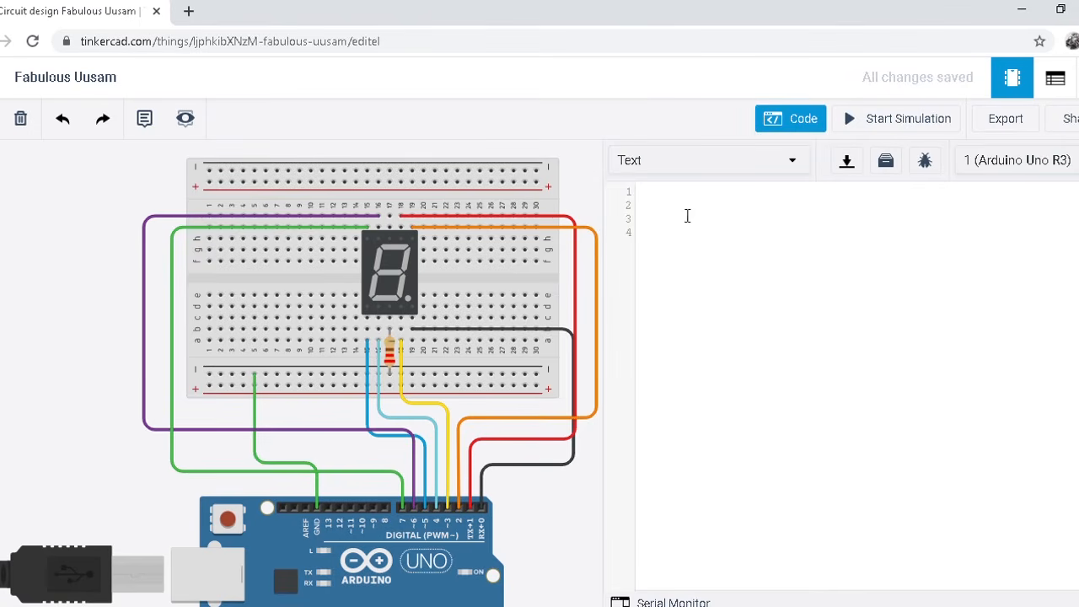
pyautogui.click(645, 191)
pyautogui.write('int dp = 0; int a = 1; int b = 2; int c = 3; int d = 4; int e = 5; int f = 6; int g = 7;')
# Below the declarations, write a setup() function that sets dp and a through g as OUTPUT with pinMode, and add the void loop() header
pyautogui.click(795, 334)
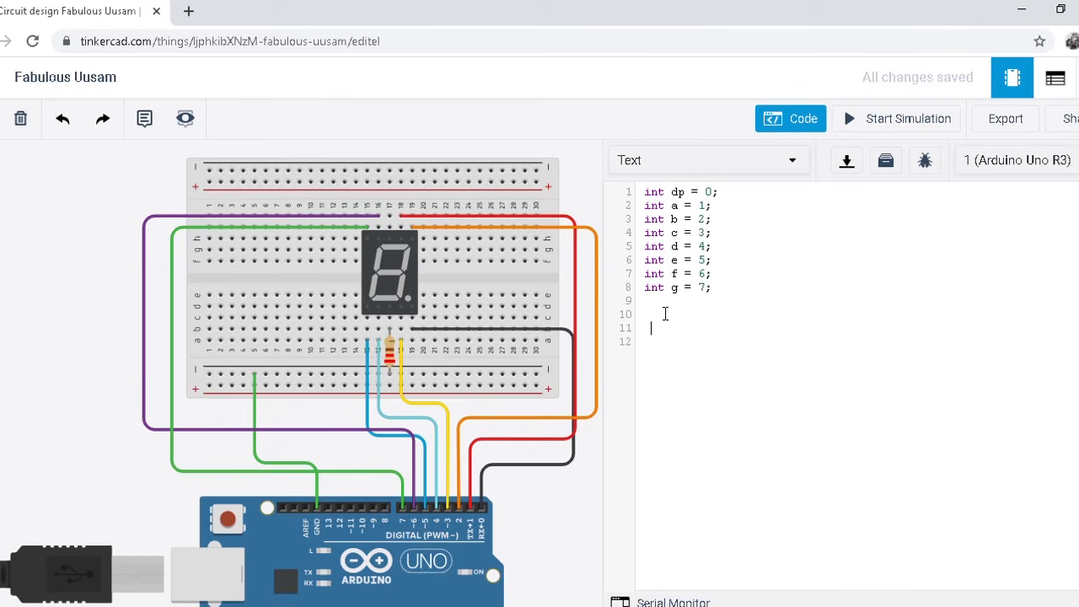
pyautogui.write('void setup() {   pinMode(dp,OUTPUT);   pinMode(a,OUTPUT);   pinMode(b,OUTPUT);   pinMode(c,OUTPUT);   pinMode(d,OUTPUT);   pinMode(e,OUTPUT);   pinMode(f,OUTPUT);   pinMode(g,OUTPUT);')
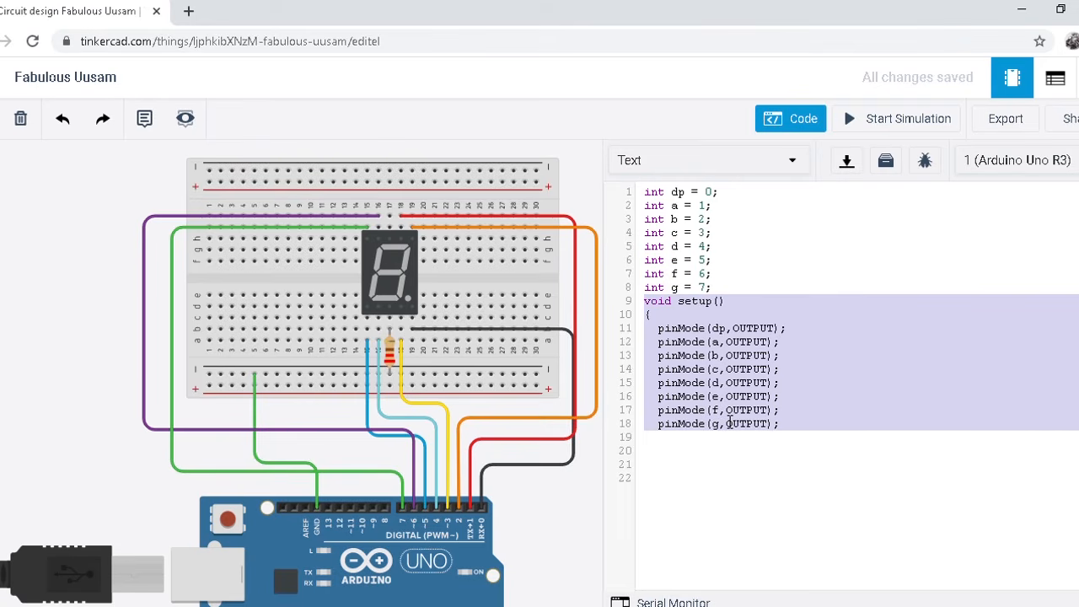
pyautogui.hotkey('ctrl', 'z')
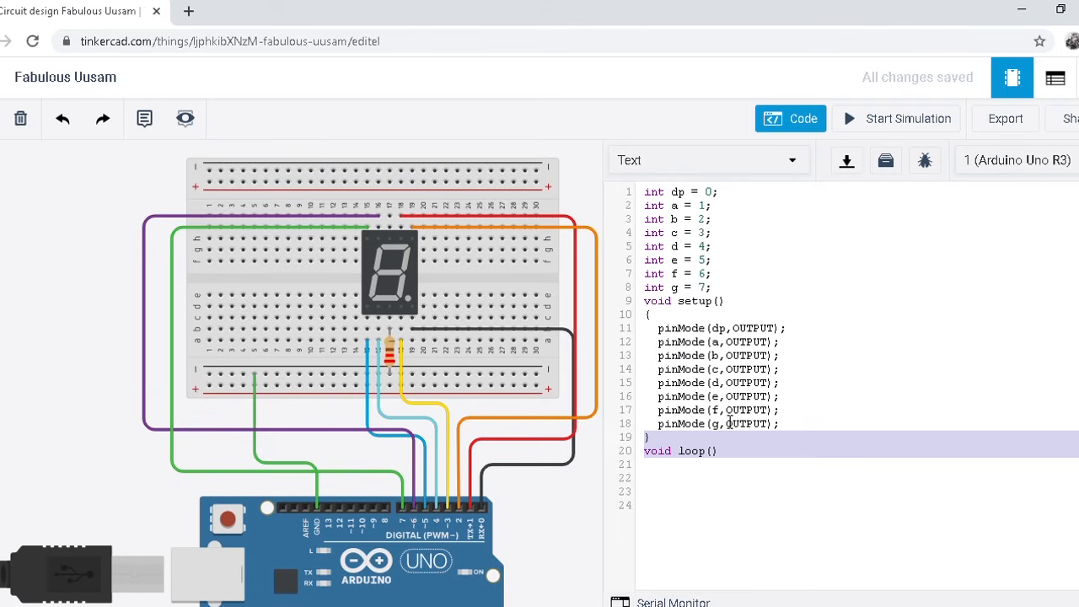
# Fill loop() with digitalWrite blocks for digits 0 to 3, lit segments and dp HIGH, the others LOW, each followed by delay(2000)
pyautogui.hotkey('ctrl', 'z')
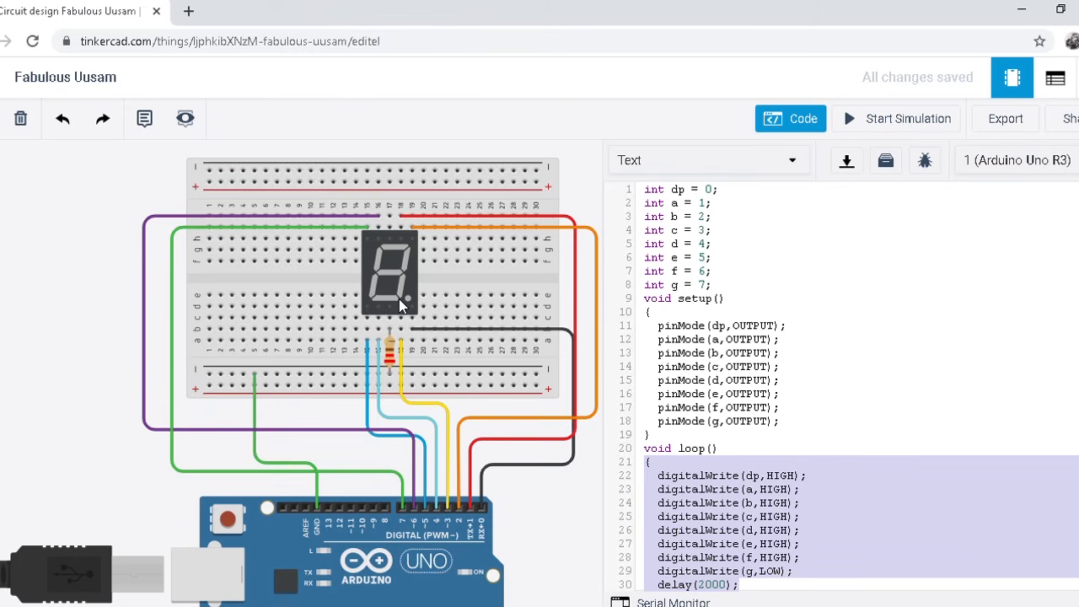
pyautogui.hotkey('ctrl', 'z')
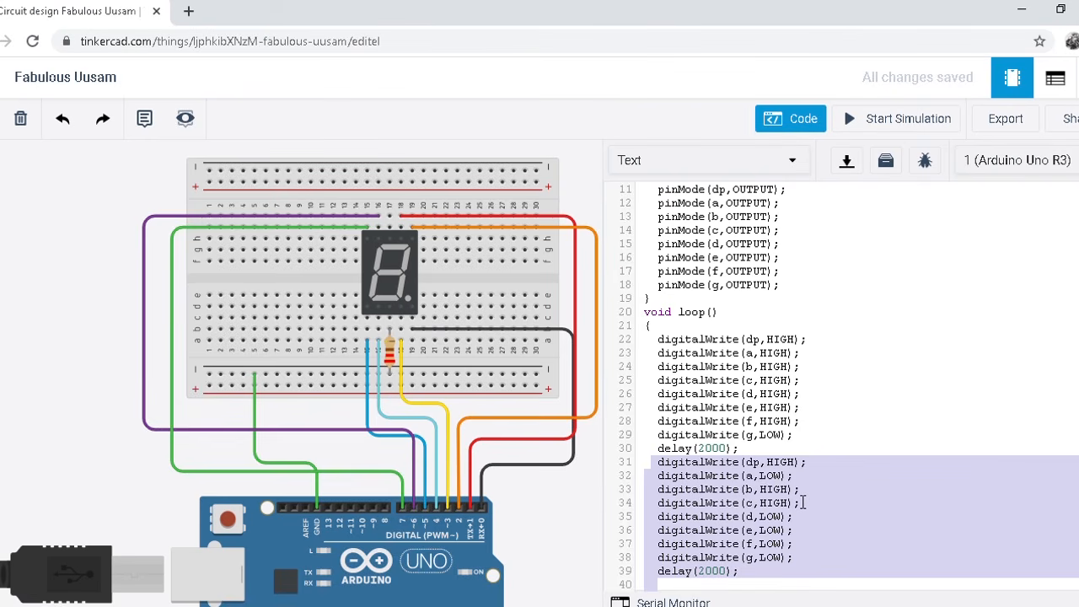
pyautogui.hotkey('ctrl', 'z')
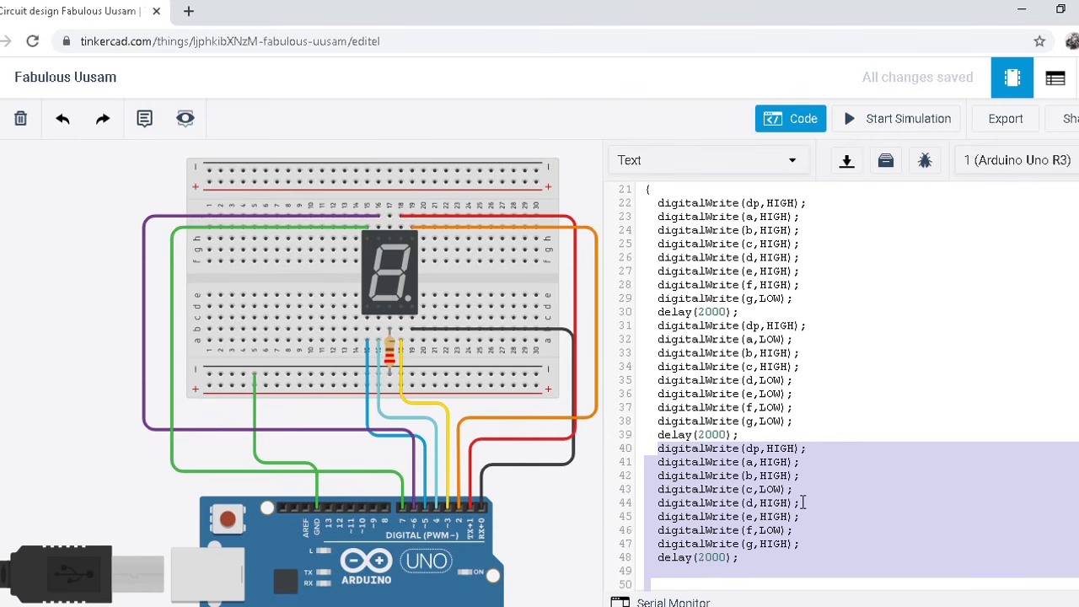
pyautogui.hotkey('ctrl', 'z')
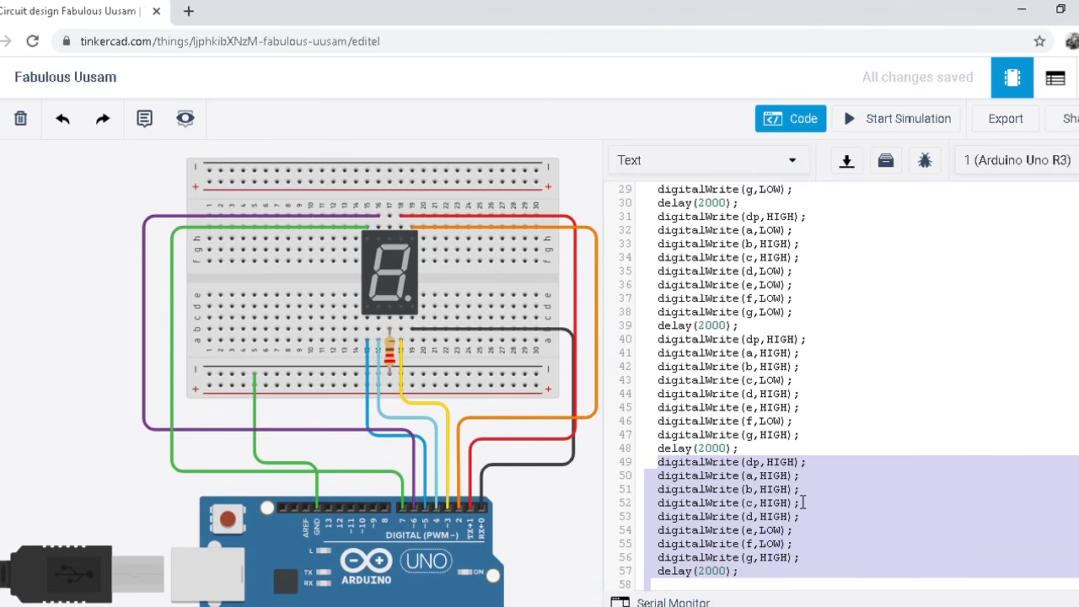
# Add digitalWrite blocks for digits 4 to 9 with dp HIGH and delay(2000) after each, and close loop() with a brace
pyautogui.hotkey('ctrl', 'y')
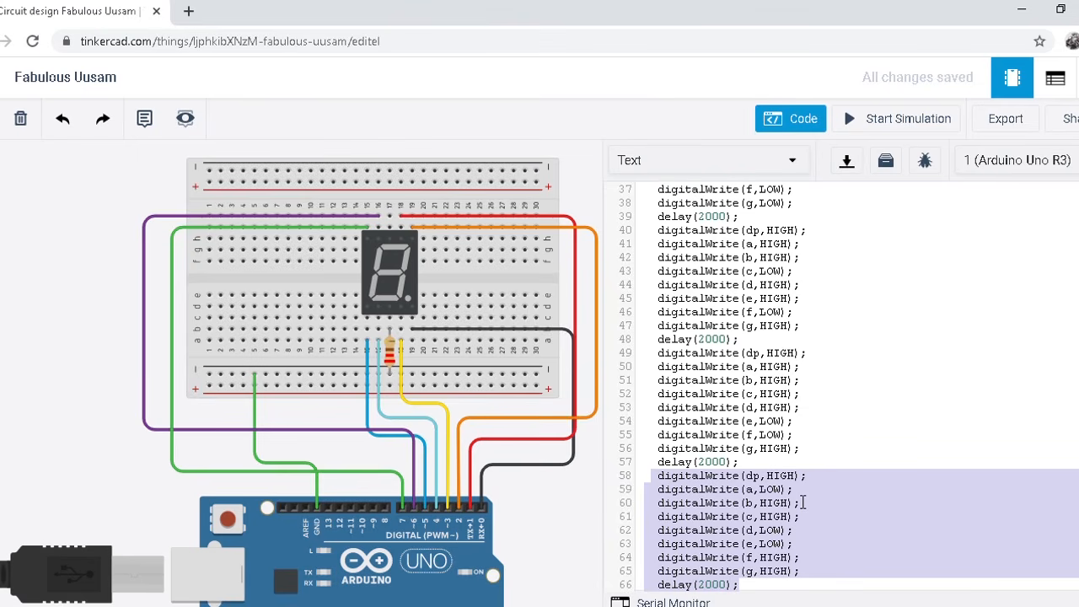
pyautogui.hotkey('ctrl', 'y')
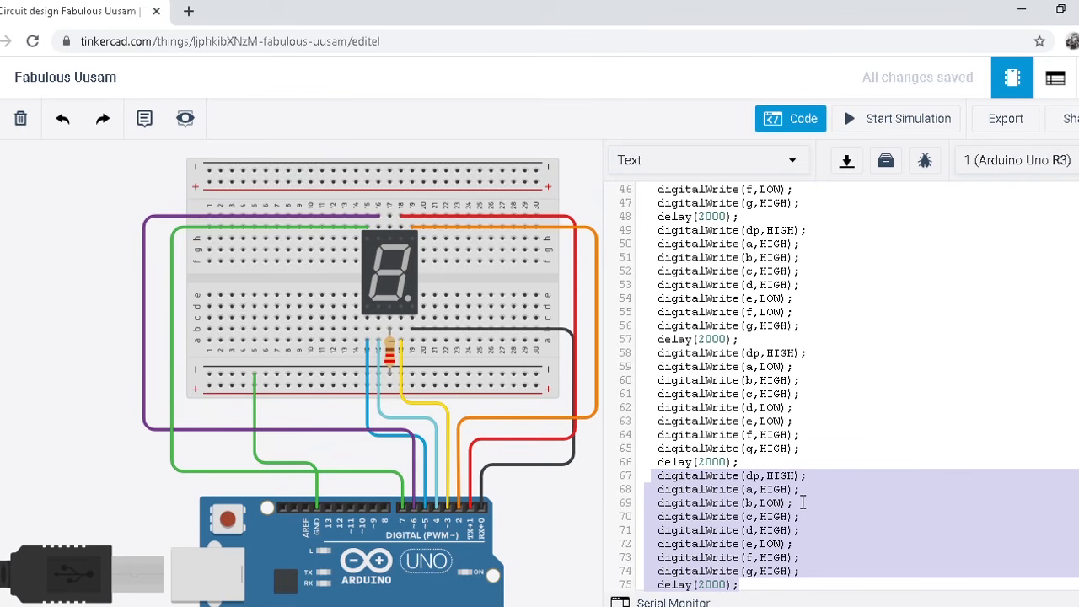
pyautogui.hotkey('ctrl', 'y')
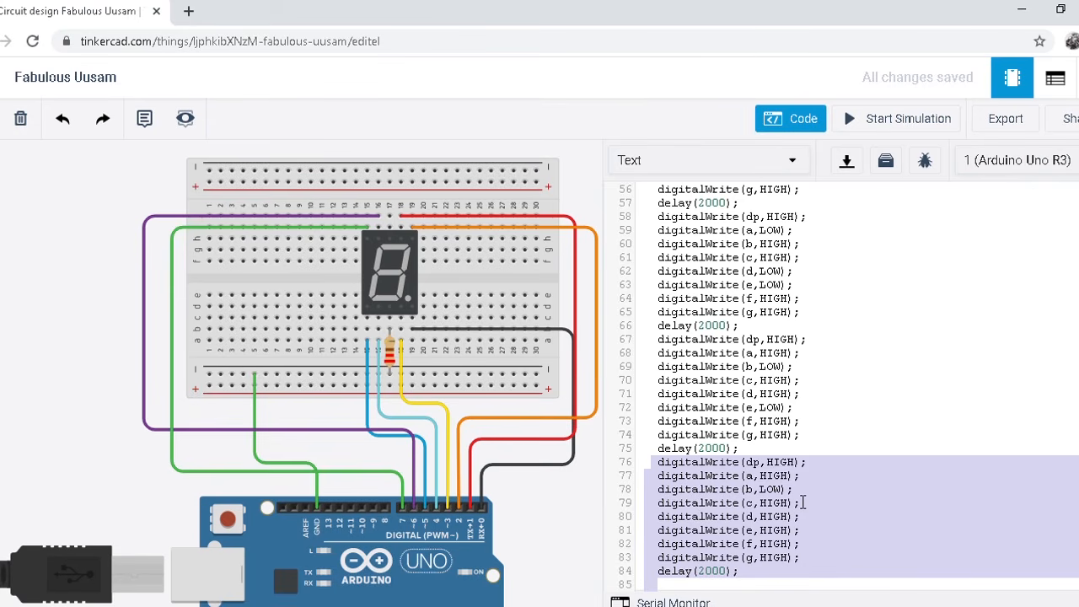
pyautogui.hotkey('ctrl', 'y')
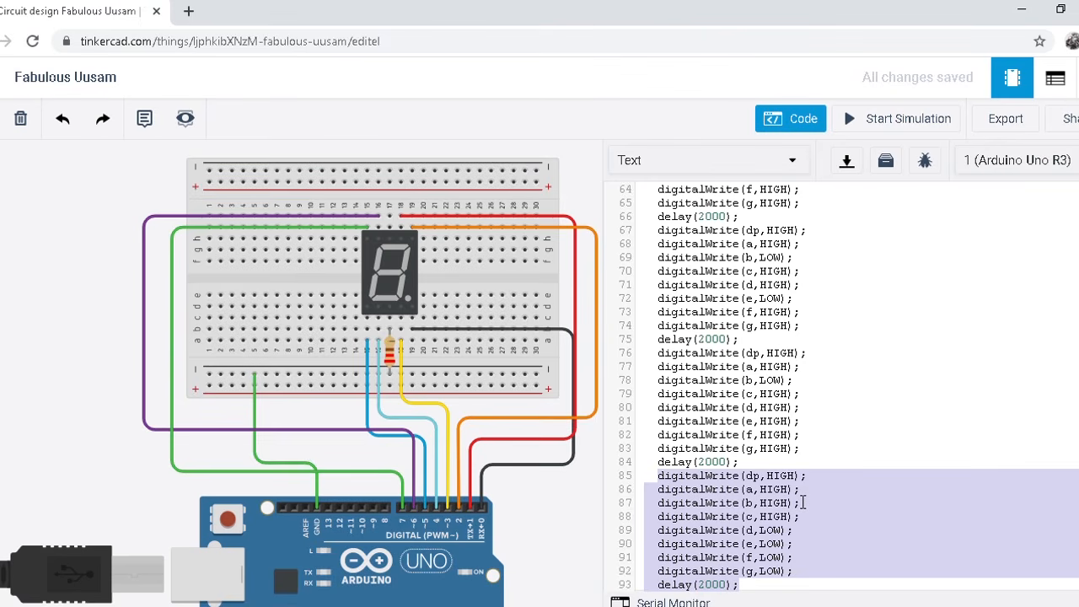
pyautogui.hotkey('ctrl', 'y')
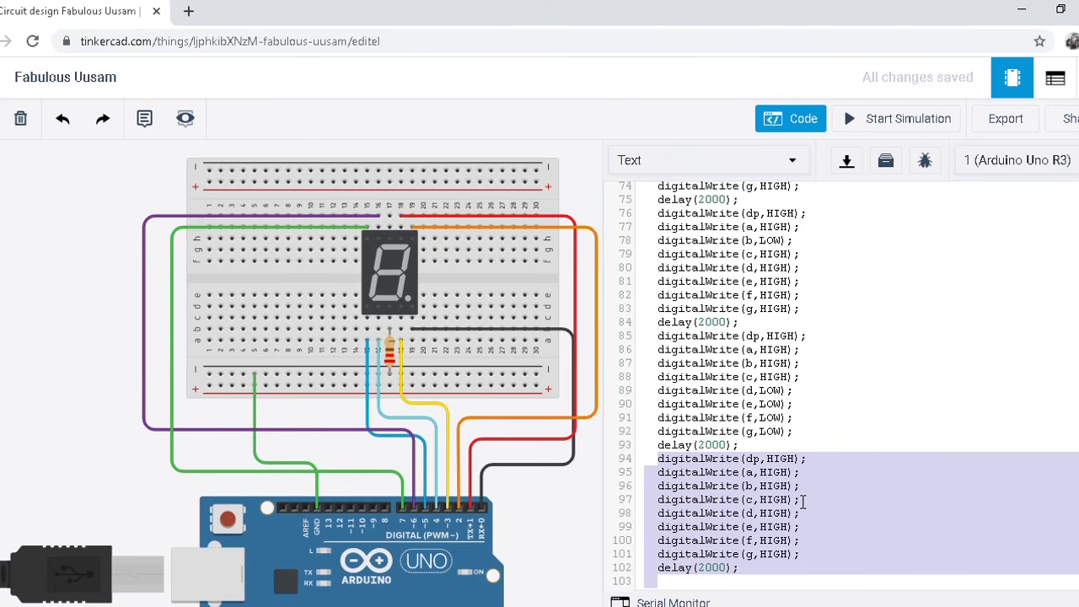
pyautogui.hotkey('ctrl', 'y')
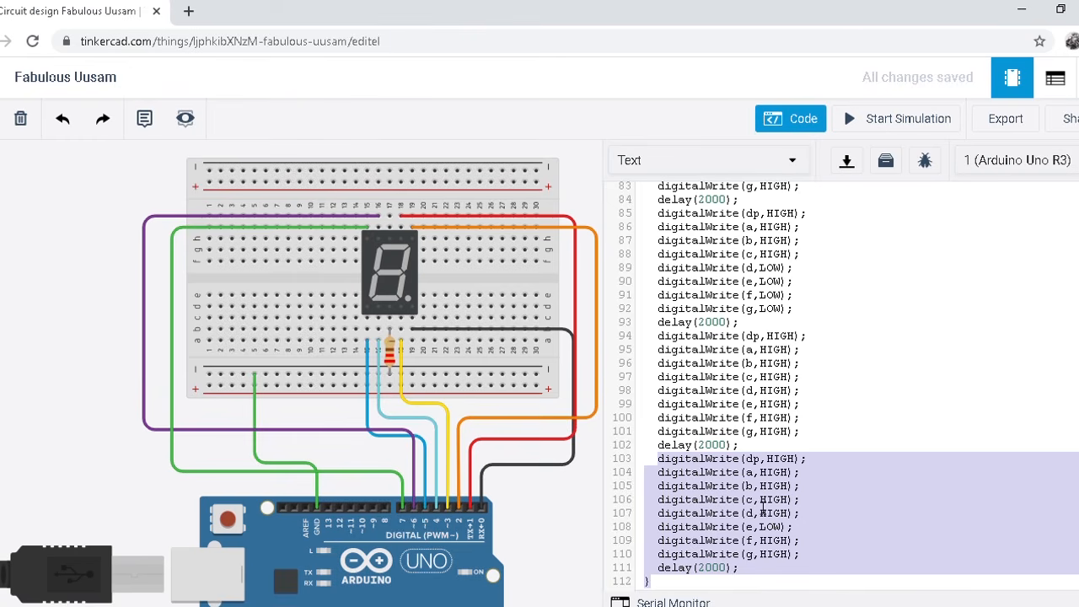
# Run the simulation and compare the digits on the 7-segment display with the digitalWrite blocks throughout the code
pyautogui.scroll(15, 892, 384)
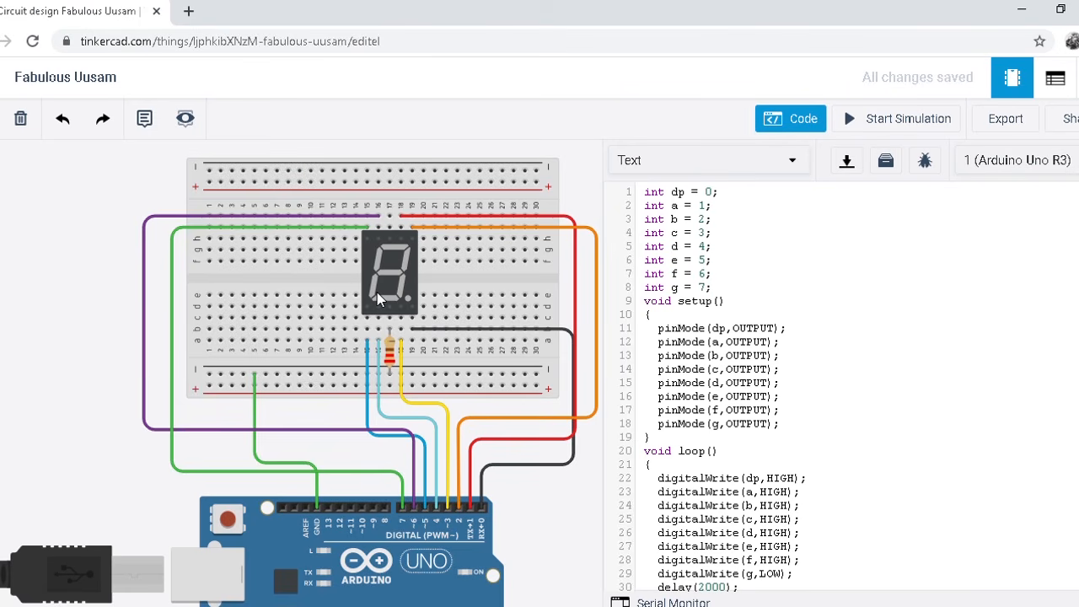
pyautogui.click(849, 122)
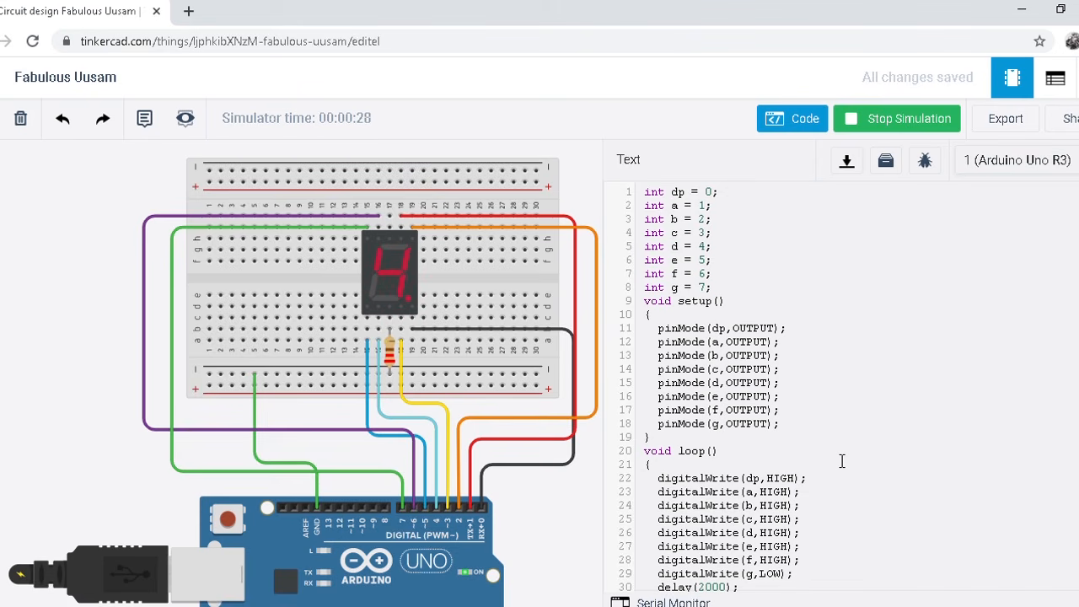
pyautogui.scroll(-5, 847, 379)
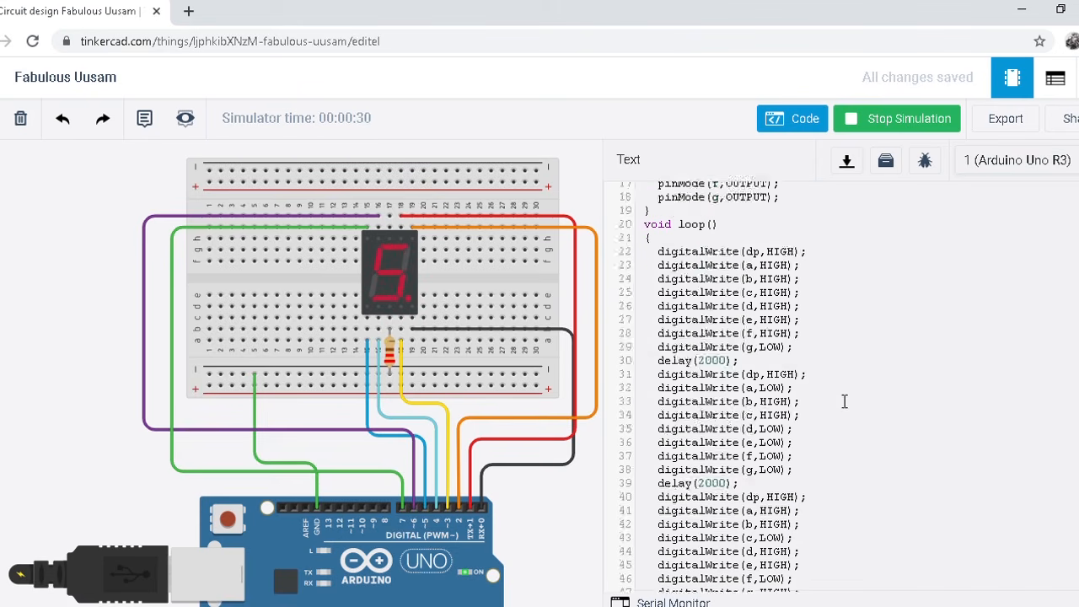
pyautogui.scroll(-5, 844, 408)
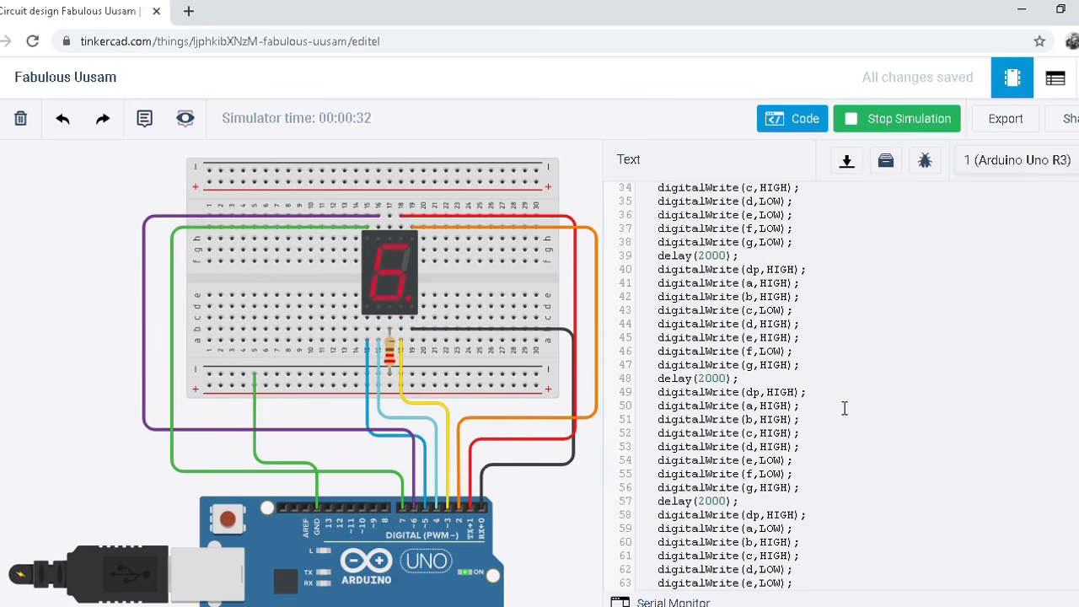
pyautogui.scroll(-5, 845, 408)
pyautogui.scroll(-5, 843, 409)
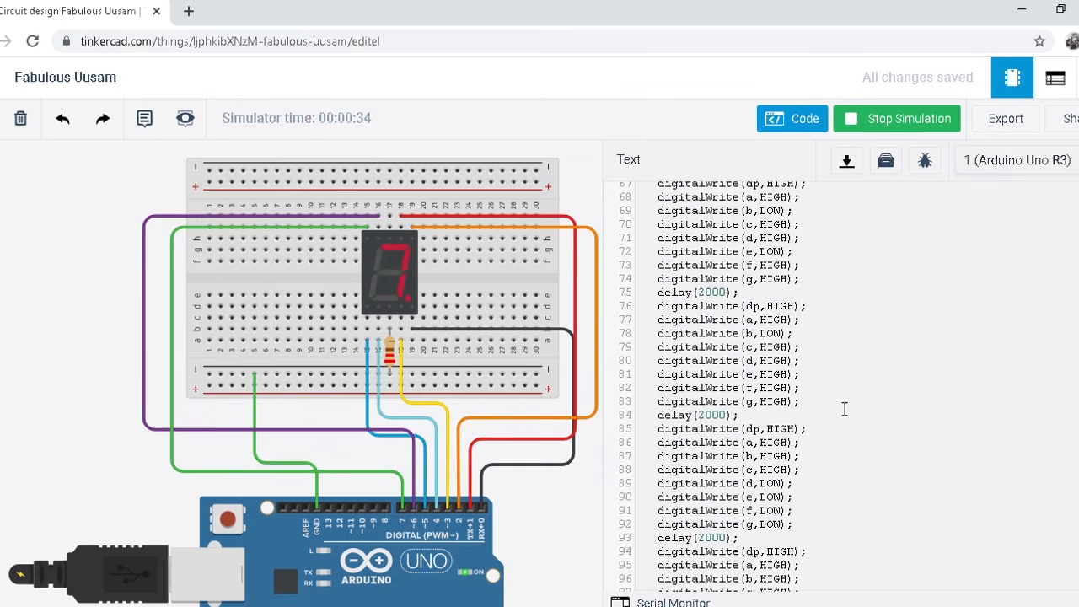
pyautogui.scroll(-5, 844, 409)
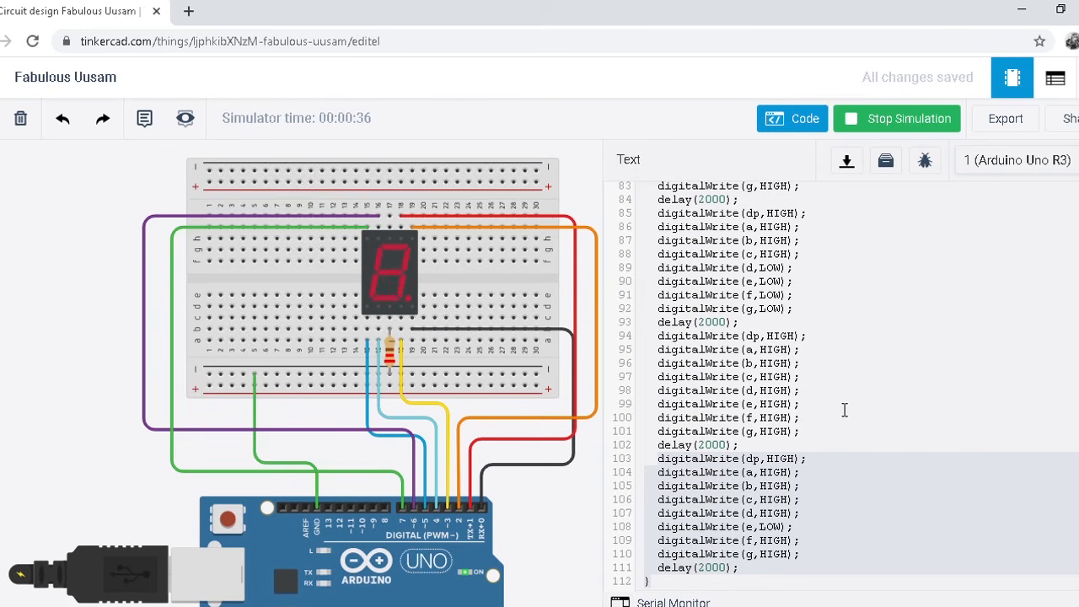
pyautogui.click(897, 316)
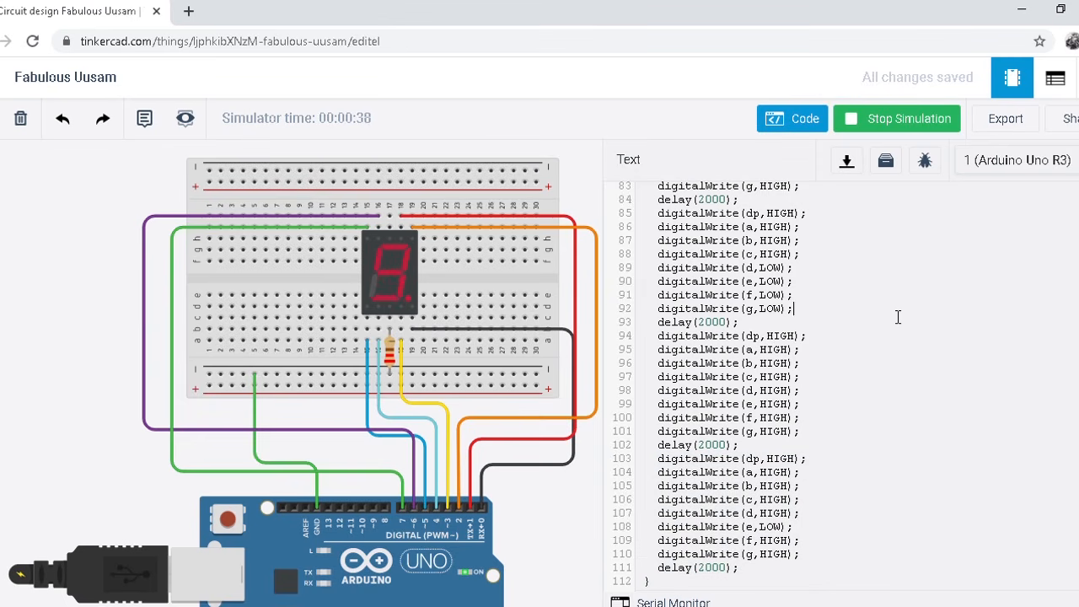
pyautogui.scroll(10, 898, 316)
pyautogui.scroll(15, 898, 316)
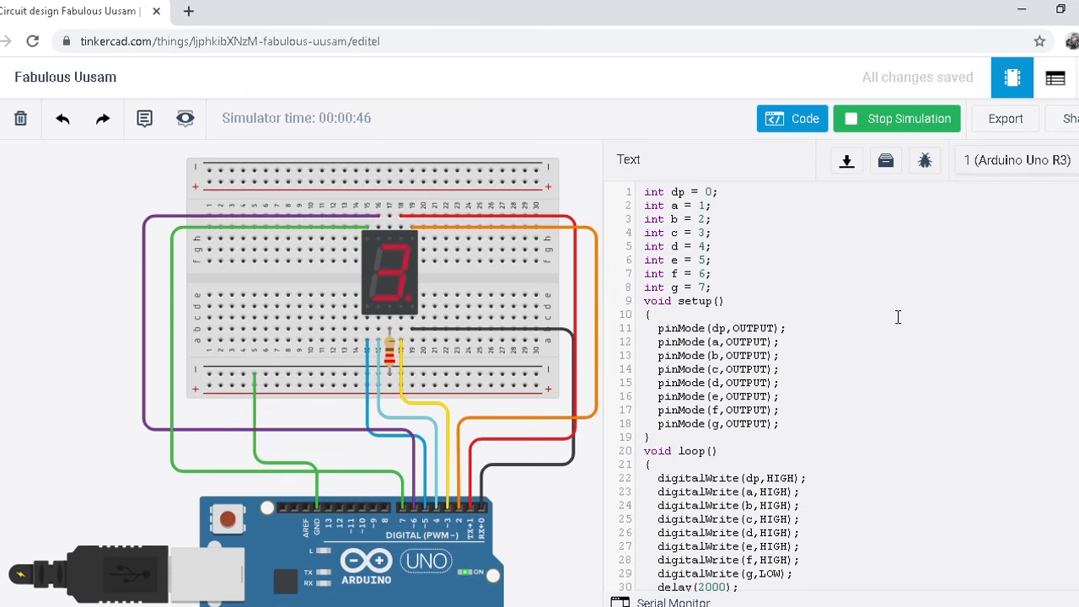
# Stop the simulation and review the finished loop() code down to its closing brace
pyautogui.click(868, 123)
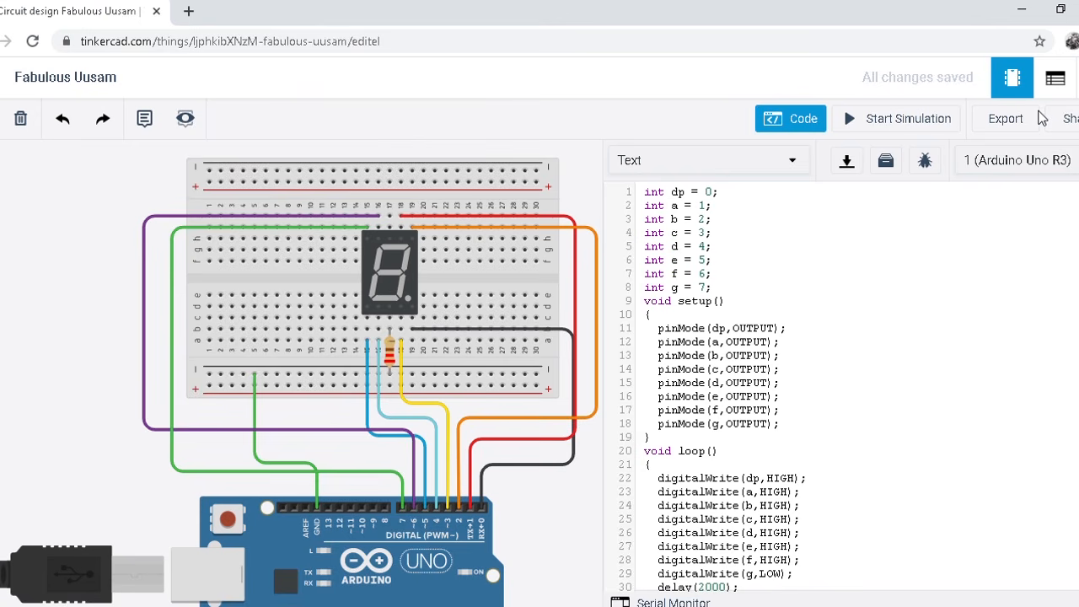
pyautogui.scroll(-10, 971, 343)
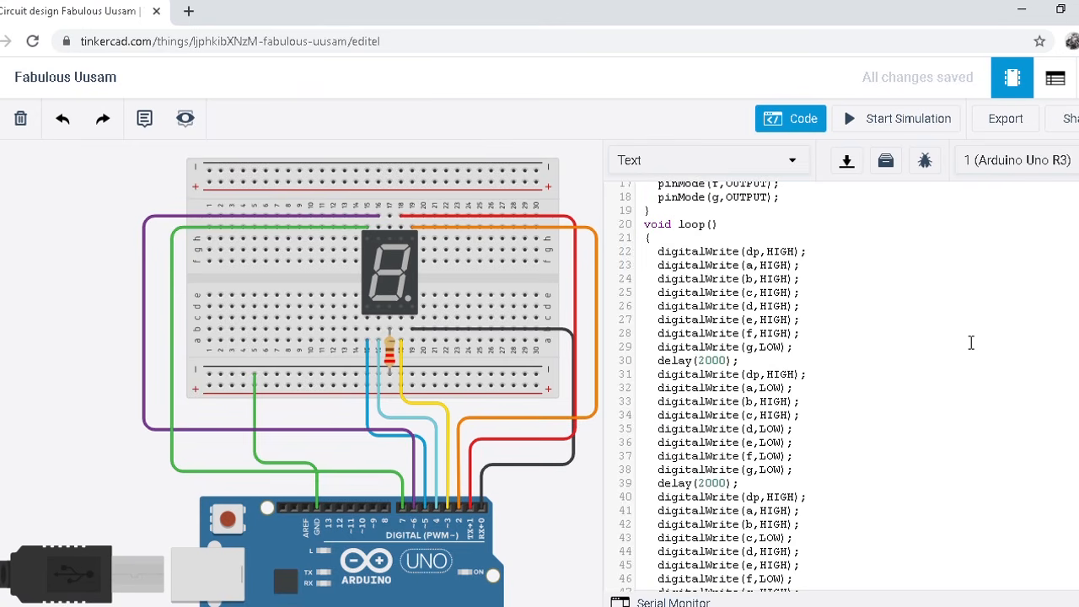
pyautogui.scroll(-6, 971, 342)
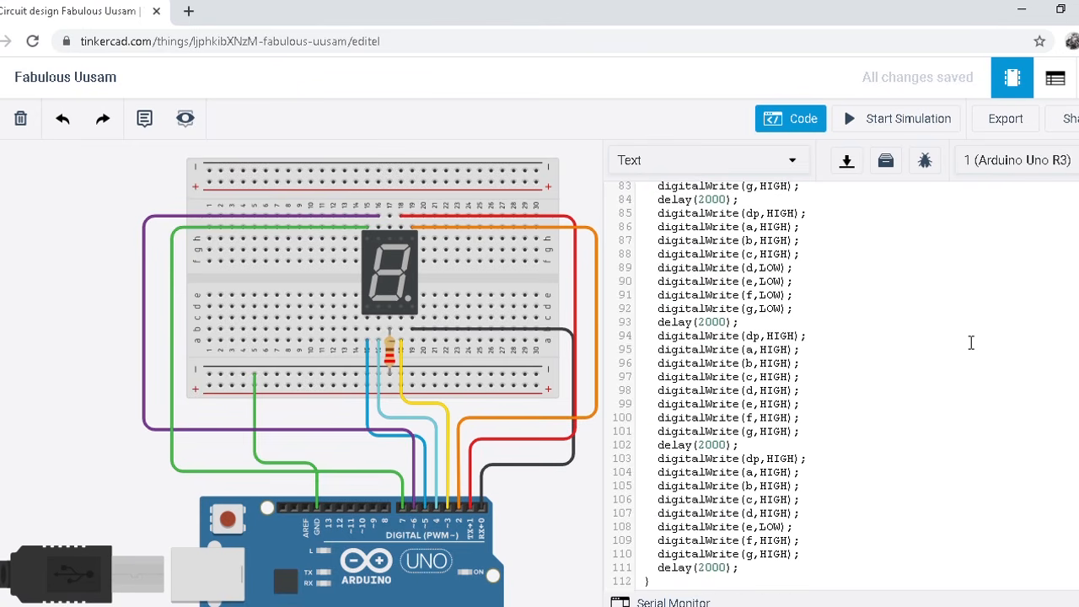